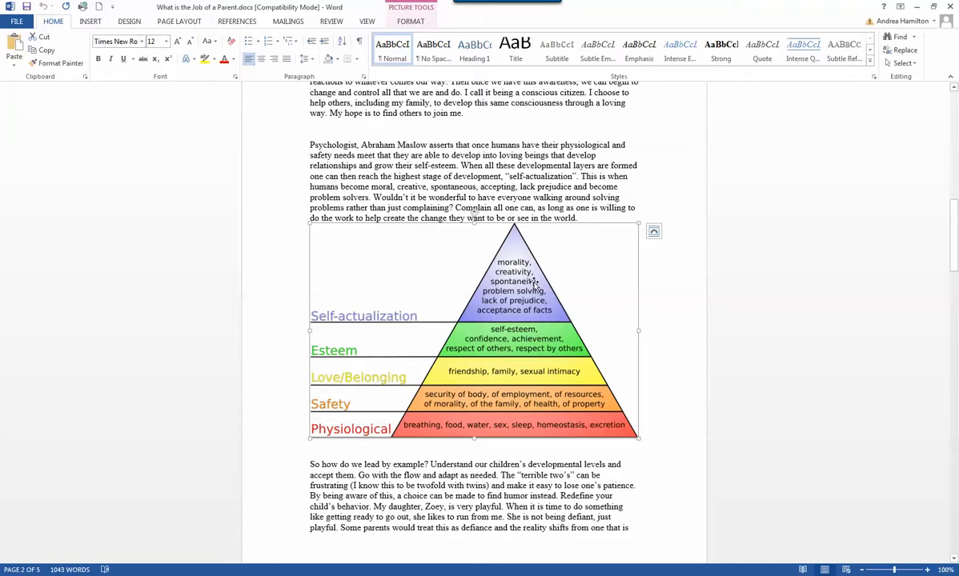
# - Save the Maslow pyramid picture as PNG file Parenting-help in the Site_11 integrity folder's blog subfolder, inside Data from Old Computer
pyautogui.rightClick(527, 291)
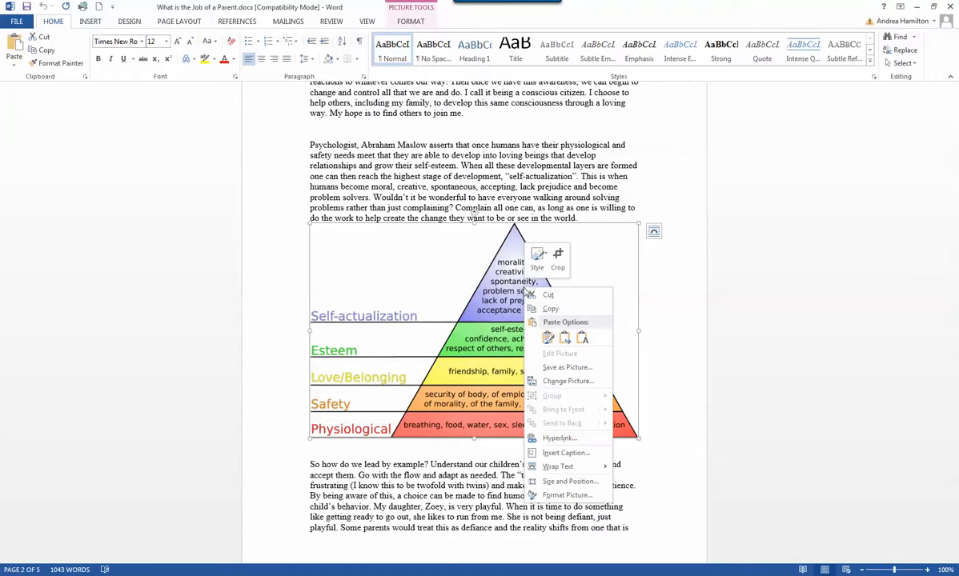
pyautogui.click(567, 367)
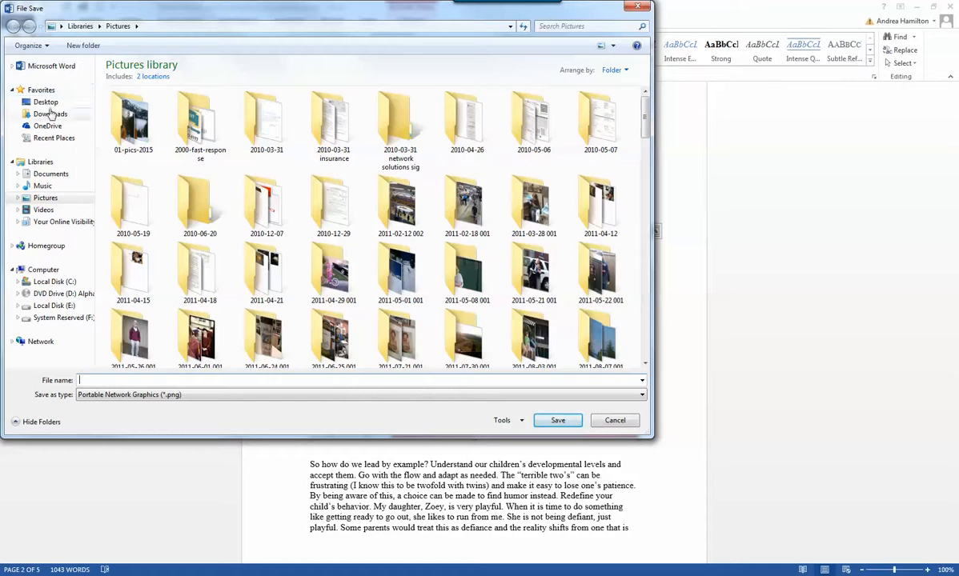
pyautogui.click(46, 103)
pyautogui.doubleClick(415, 74)
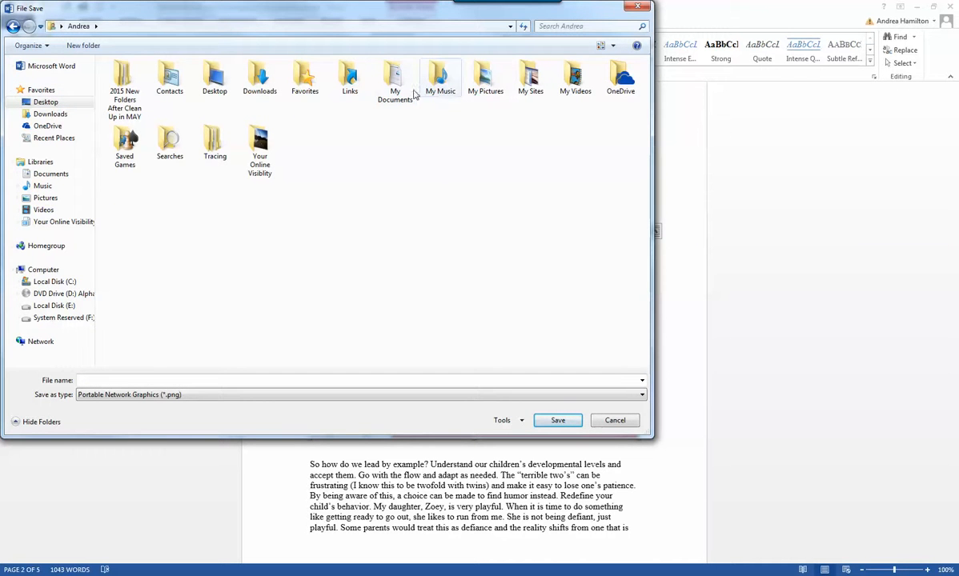
pyautogui.doubleClick(396, 88)
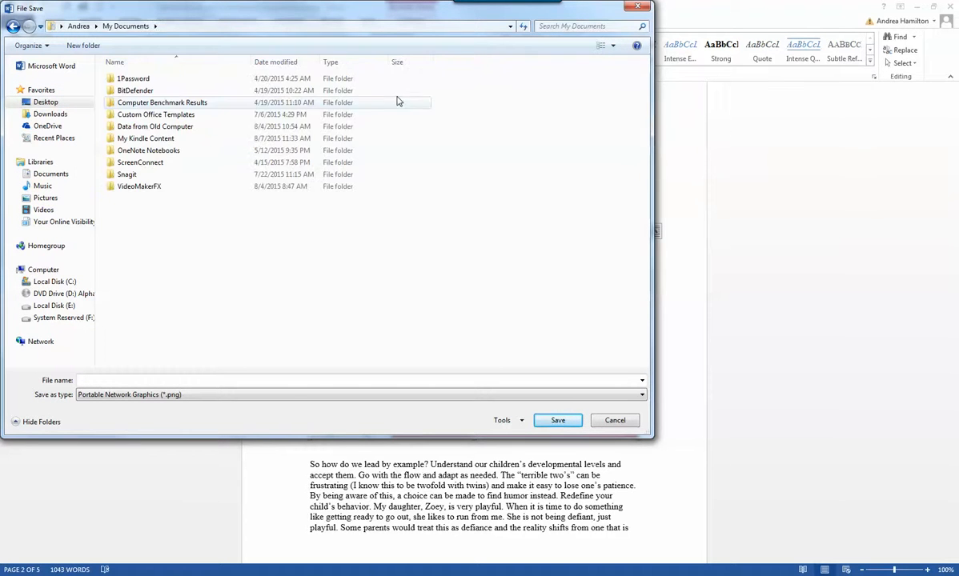
pyautogui.doubleClick(120, 128)
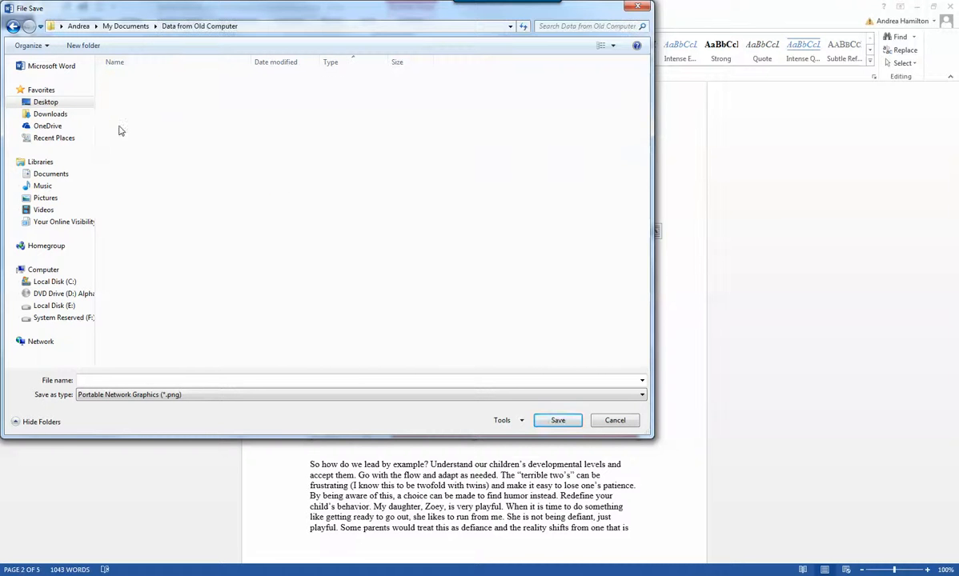
pyautogui.click(266, 239)
pyautogui.scroll(-20, 268, 244)
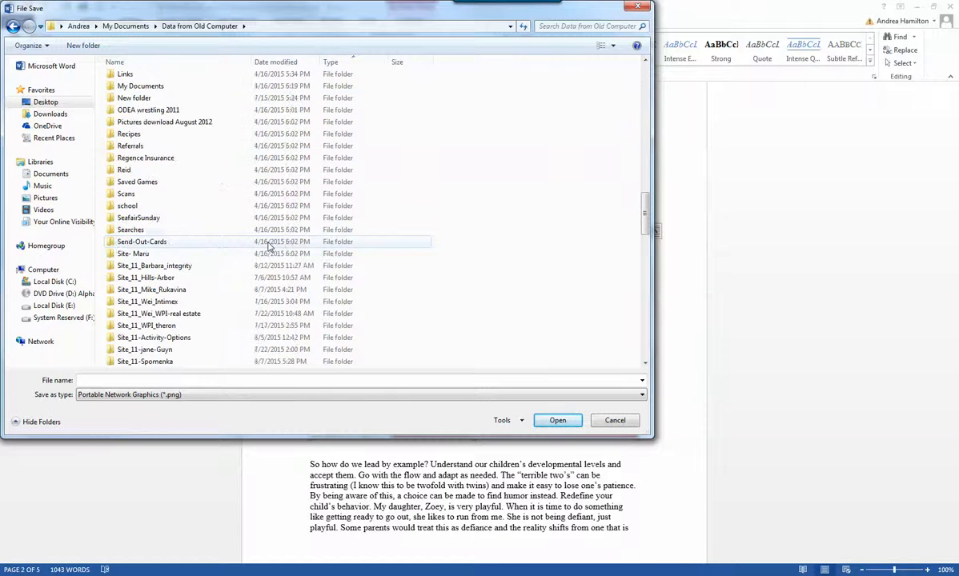
pyautogui.doubleClick(204, 266)
pyautogui.doubleClick(194, 97)
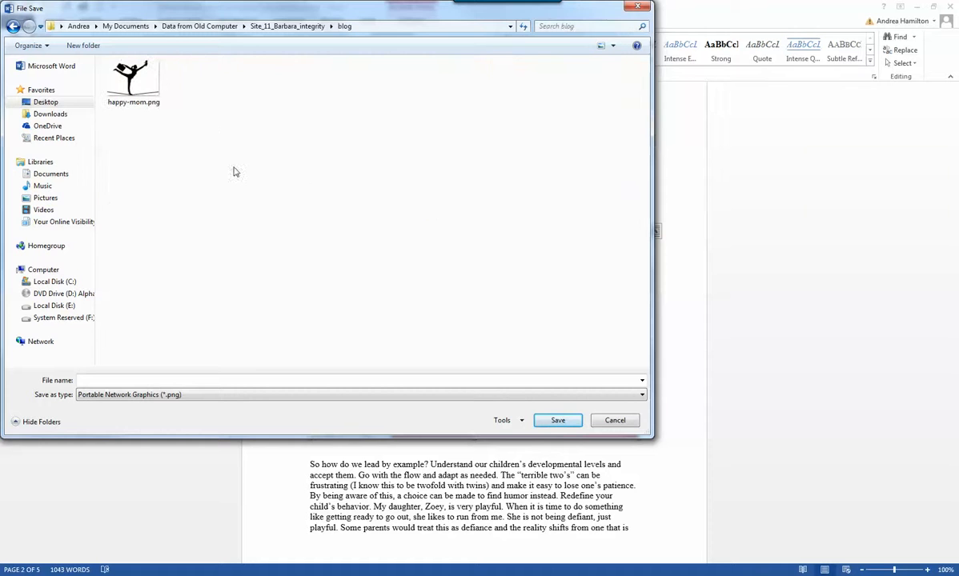
pyautogui.click(161, 380)
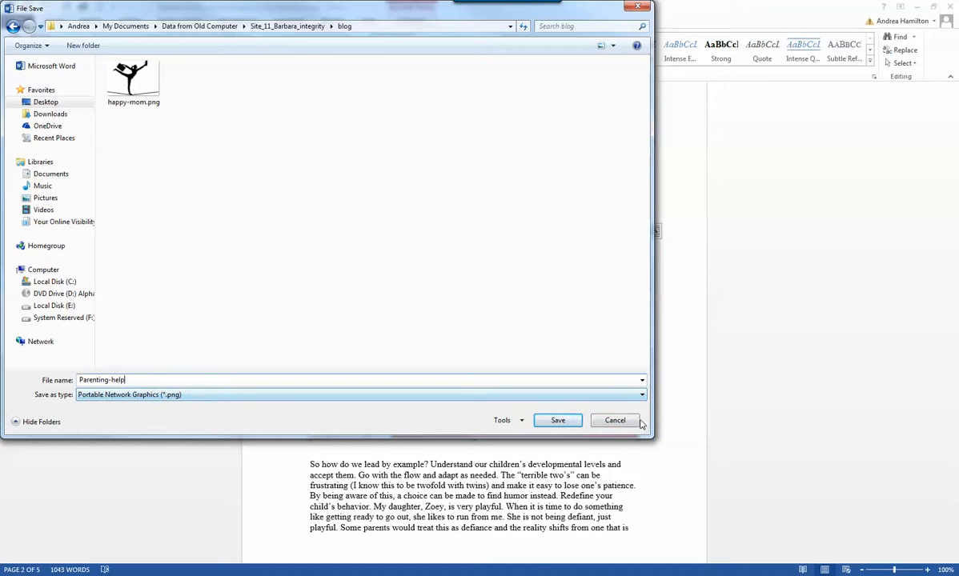
pyautogui.click(558, 420)
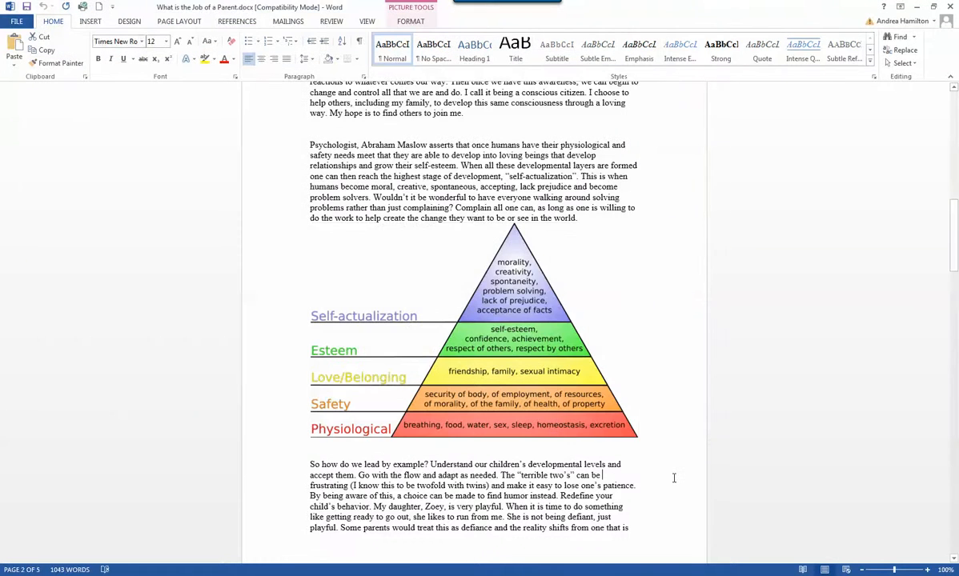
# - Start saving the Piaget cognitive development chart as a picture file and browse to the Site_11 integrity folder in Data from Old Computer
pyautogui.scroll(-2, 674, 467)
pyautogui.scroll(-5, 674, 467)
pyautogui.click(433, 325)
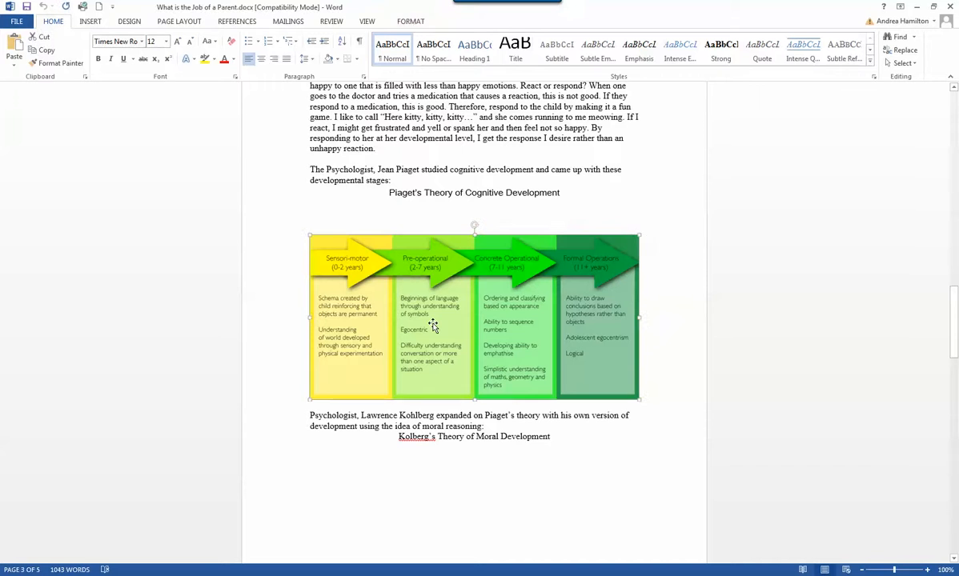
pyautogui.rightClick(433, 327)
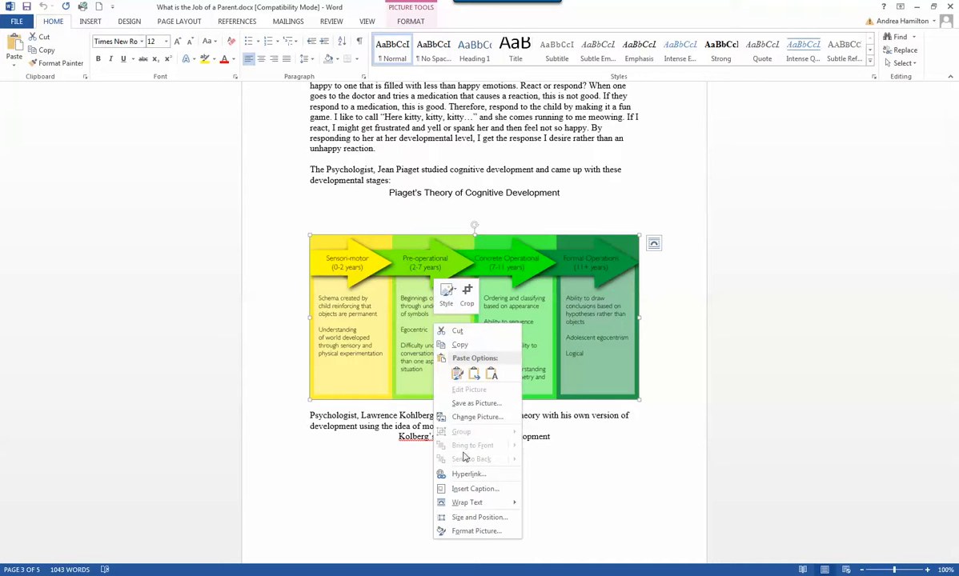
pyautogui.click(466, 404)
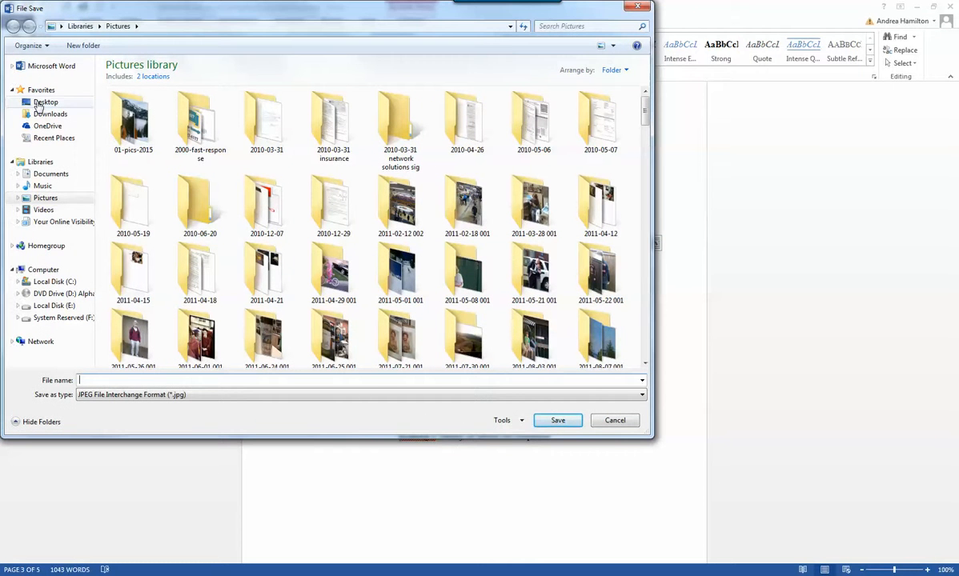
pyautogui.click(78, 103)
pyautogui.doubleClick(416, 73)
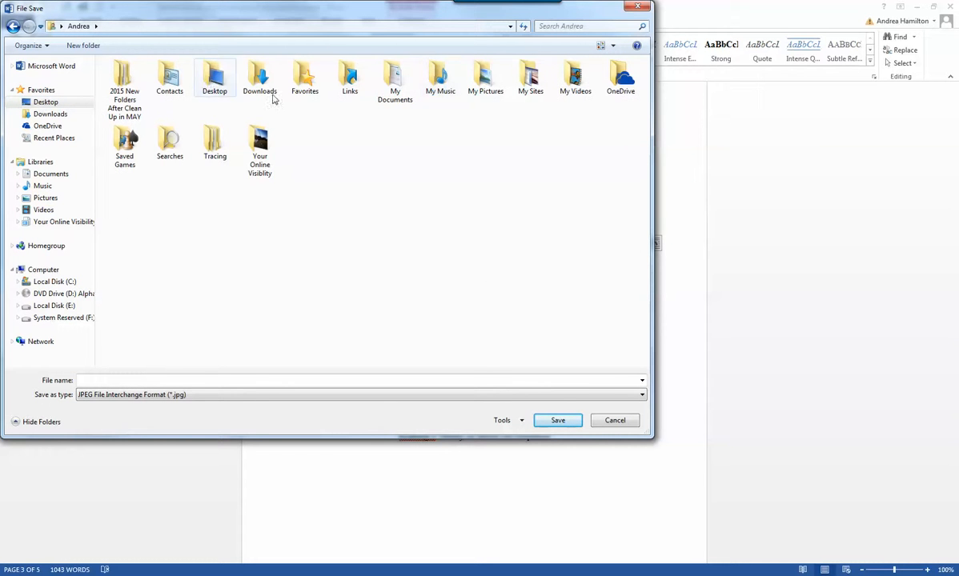
pyautogui.doubleClick(393, 90)
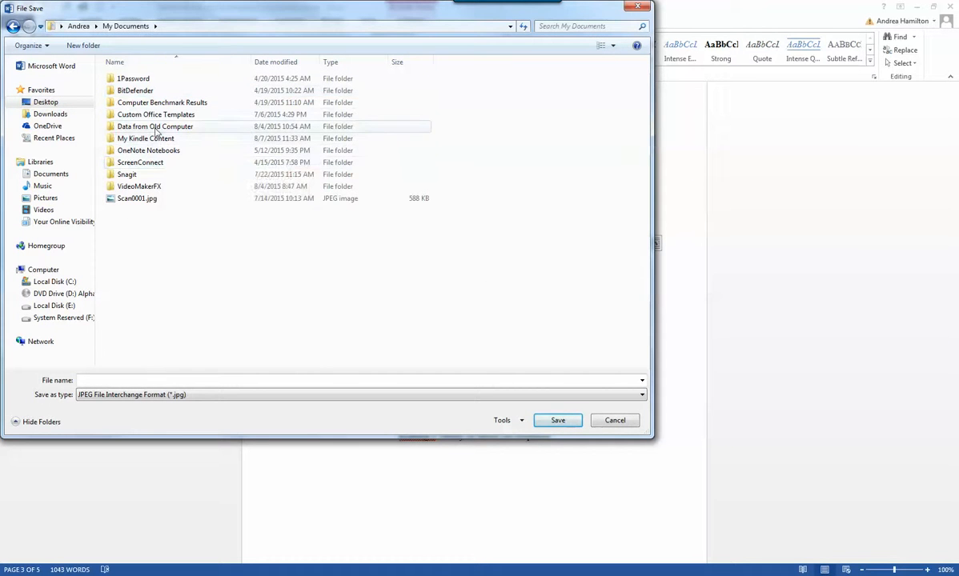
pyautogui.doubleClick(158, 128)
pyautogui.scroll(-10, 232, 241)
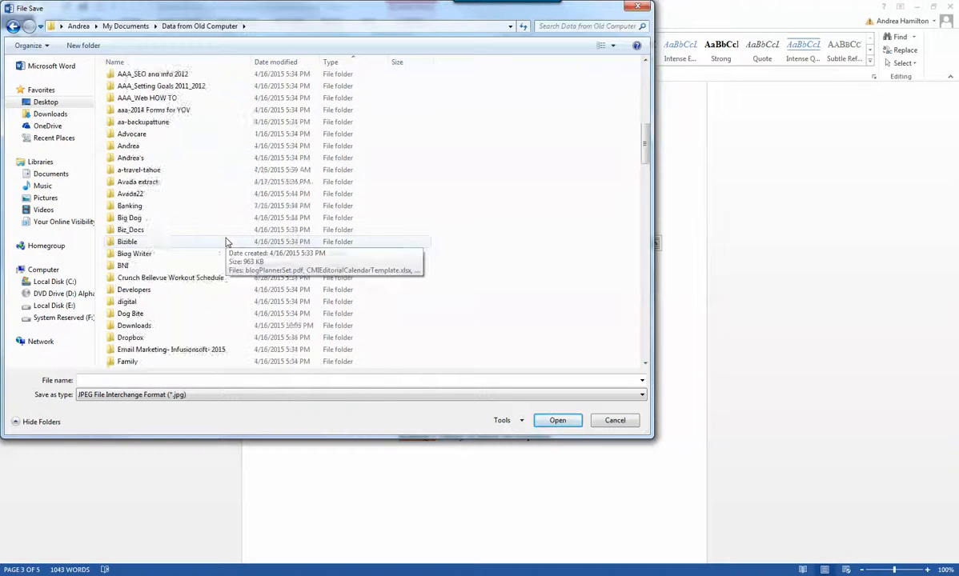
pyautogui.scroll(-16, 226, 242)
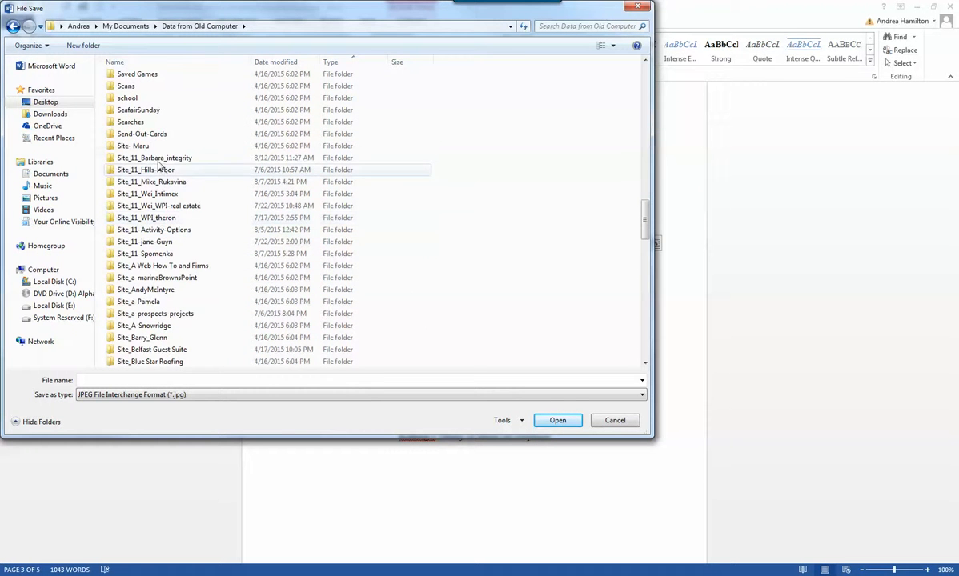
pyautogui.doubleClick(152, 159)
# - Name the picture parenting-chart and save it in JPEG format in the blog subfolder
pyautogui.click(119, 378)
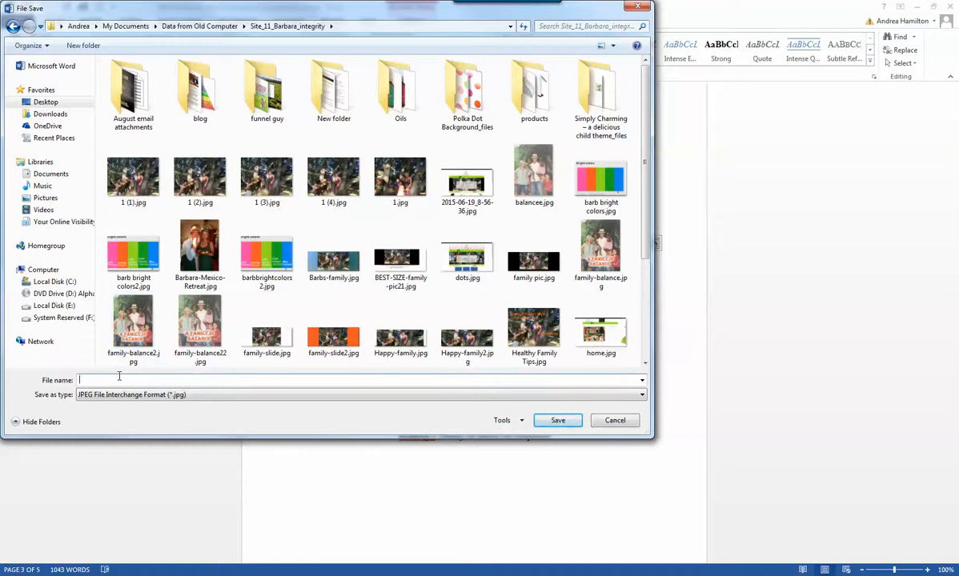
pyautogui.press('BackSpace')
pyautogui.press('BackSpace')
pyautogui.press('BackSpace')
pyautogui.press('BackSpace')
pyautogui.write('parenting-chart')
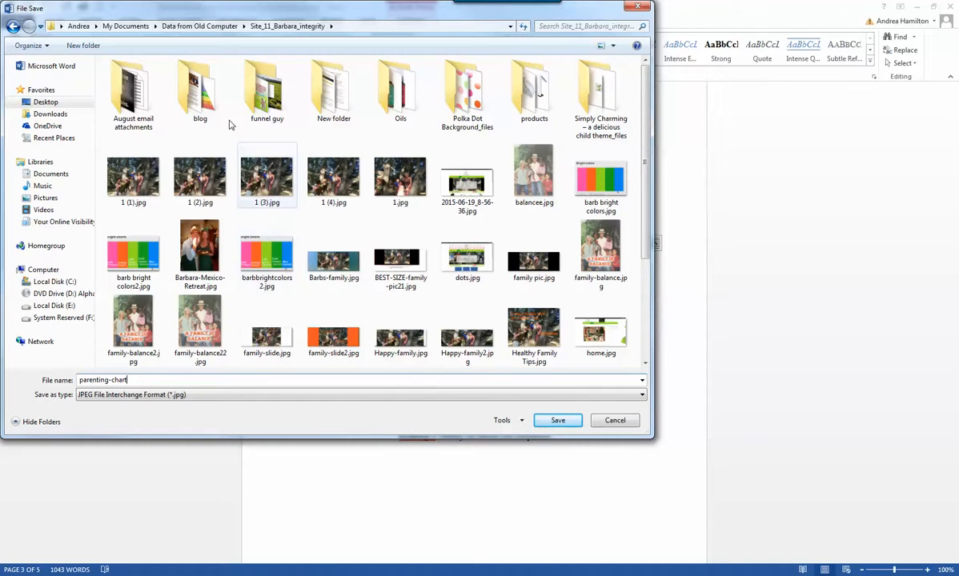
pyautogui.doubleClick(200, 94)
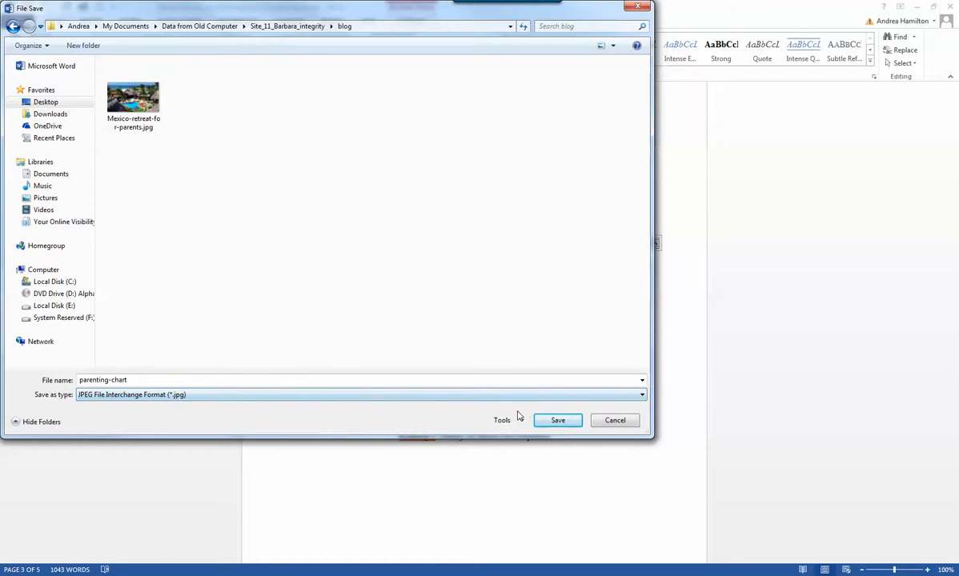
pyautogui.click(554, 422)
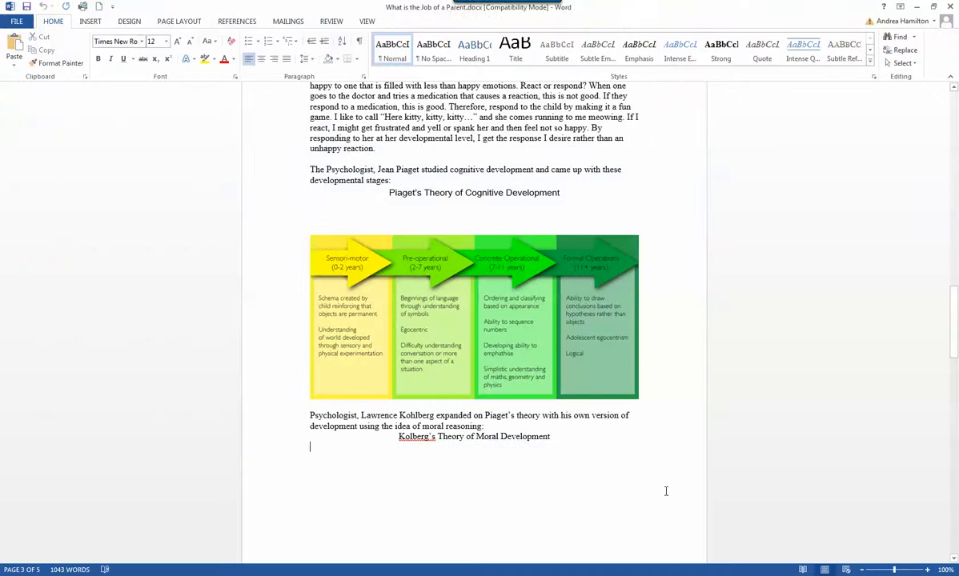
# - Start saving the moral development stages table picture as a file and browse to the Site_11 integrity folder's blog subfolder
pyautogui.scroll(-12, 665, 490)
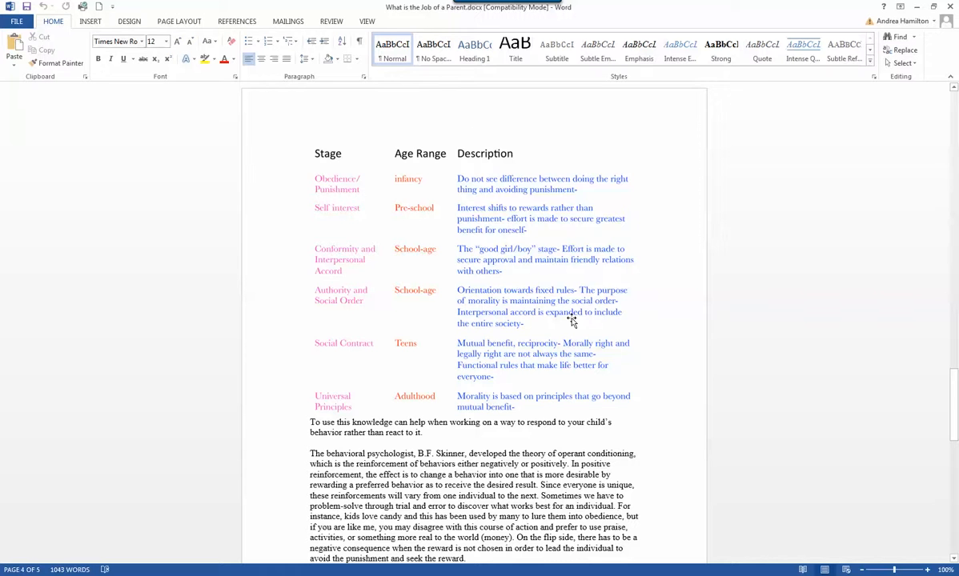
pyautogui.click(417, 254)
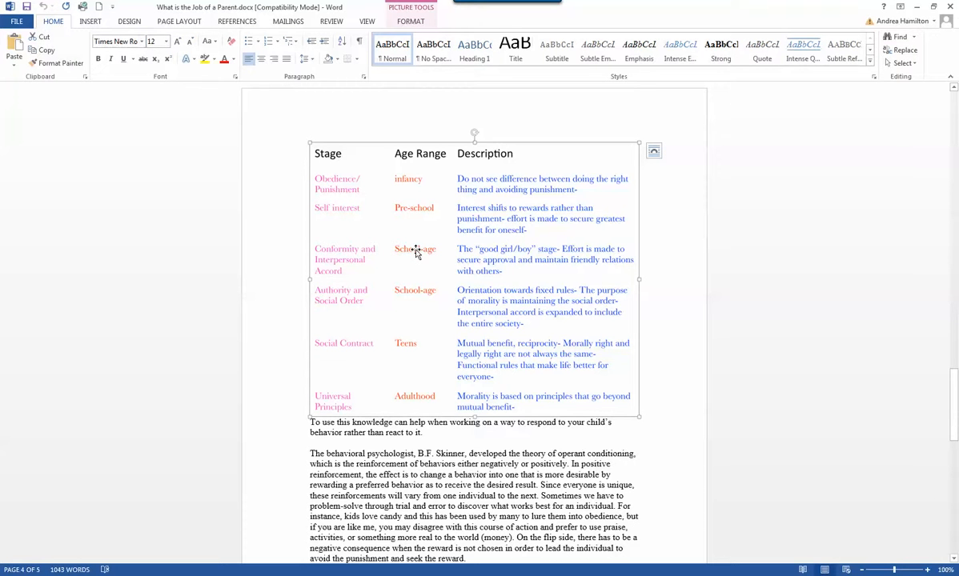
pyautogui.rightClick(417, 253)
pyautogui.click(454, 329)
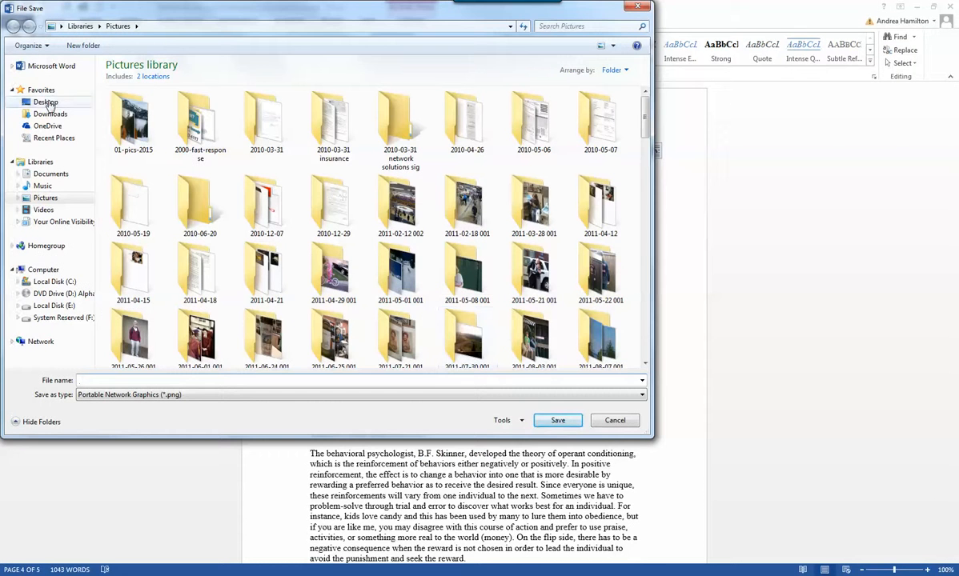
pyautogui.click(46, 104)
pyautogui.doubleClick(432, 73)
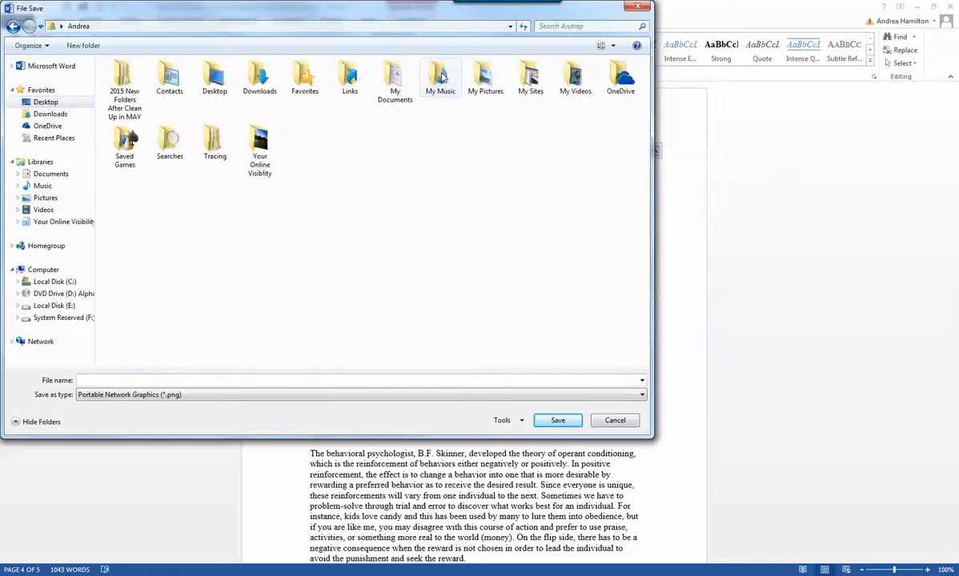
pyautogui.doubleClick(401, 84)
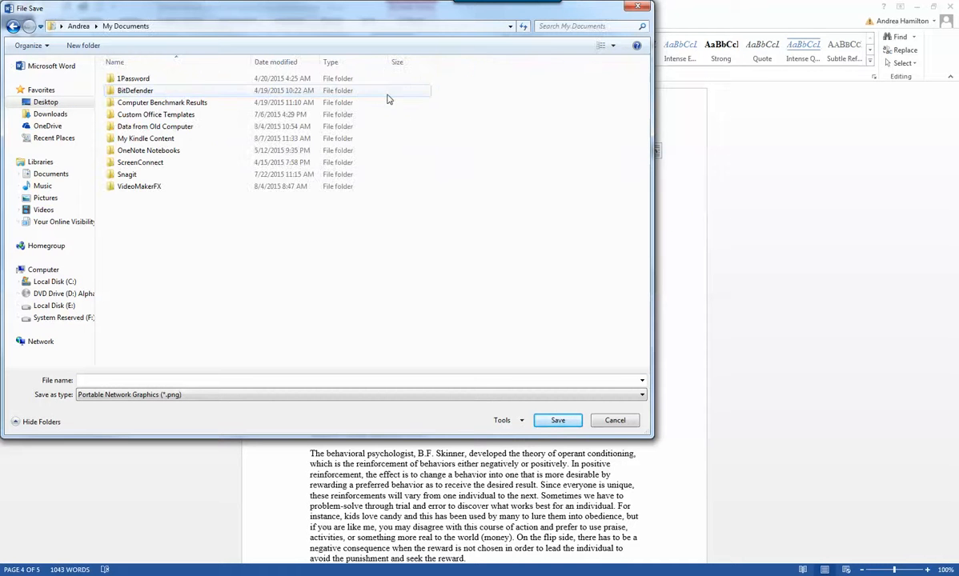
pyautogui.doubleClick(159, 127)
pyautogui.scroll(-5, 210, 218)
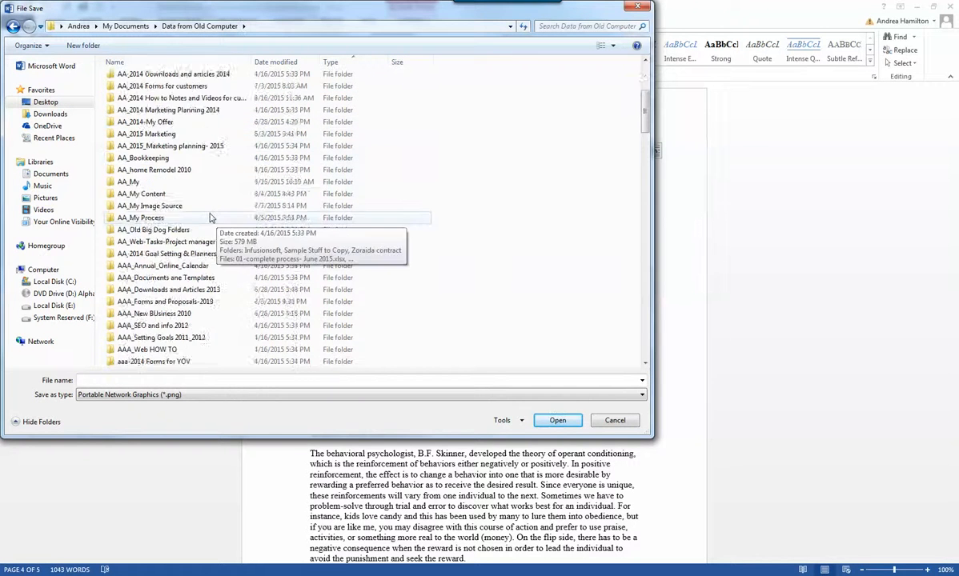
pyautogui.scroll(-20, 209, 217)
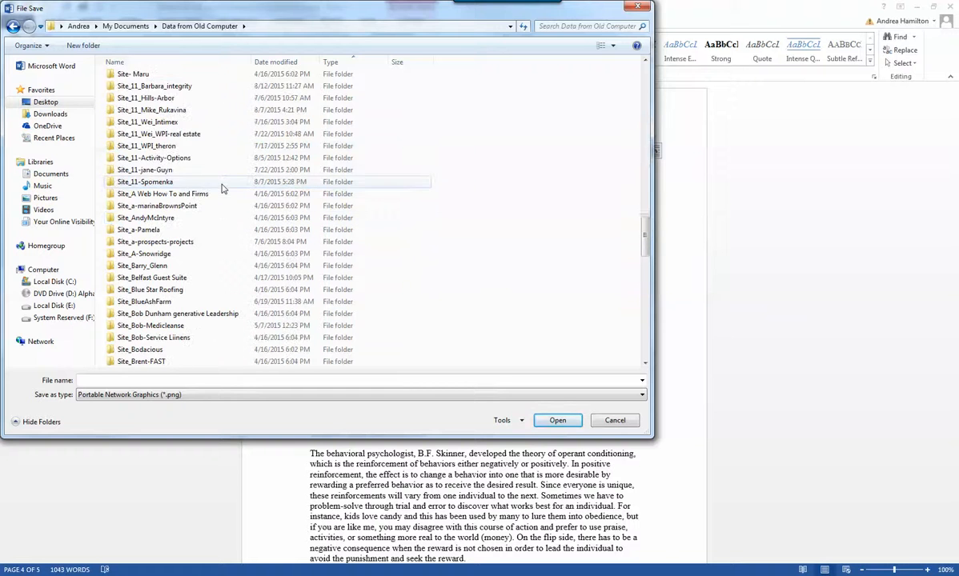
pyautogui.doubleClick(204, 86)
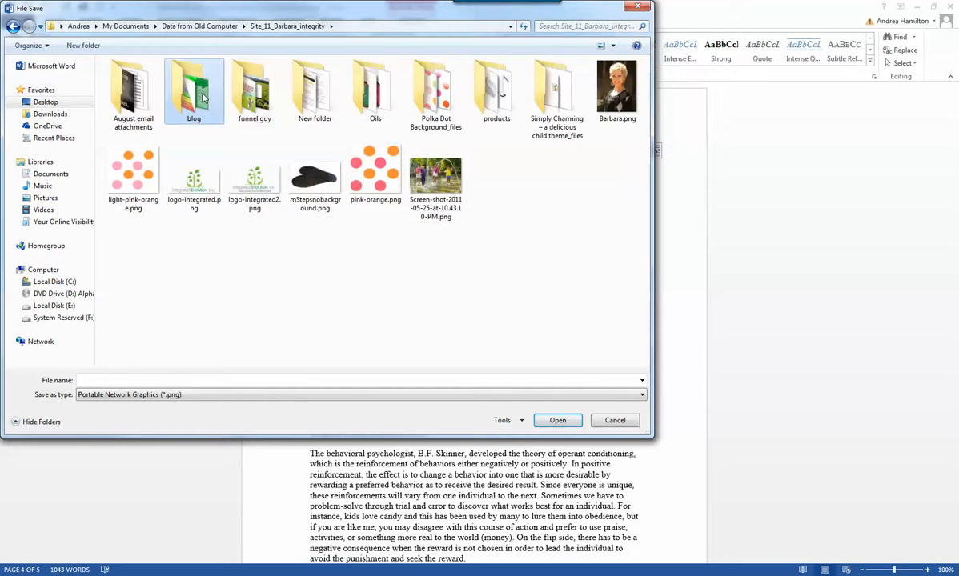
pyautogui.doubleClick(203, 97)
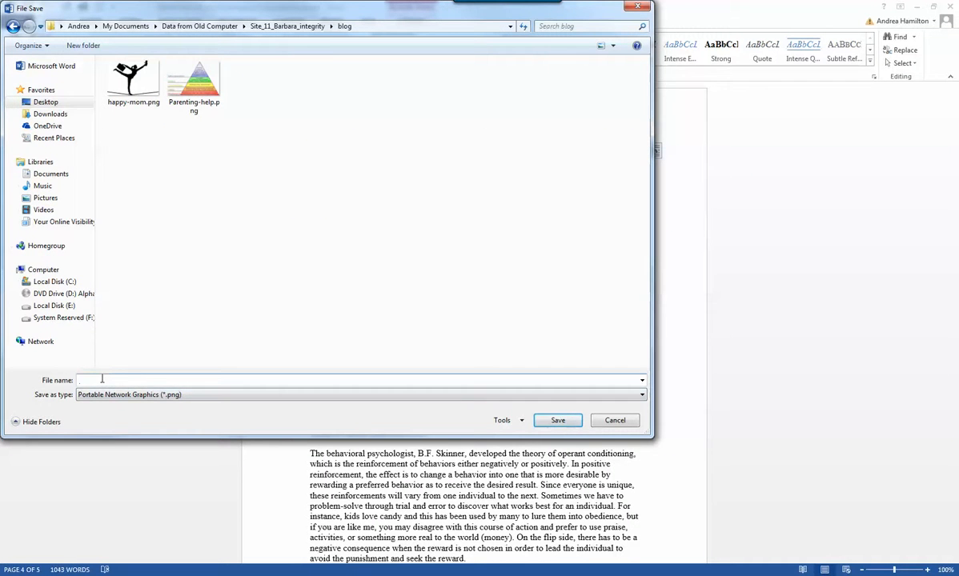
# - Name the table picture parenting-words and save it in PNG format
pyautogui.write('parenting')
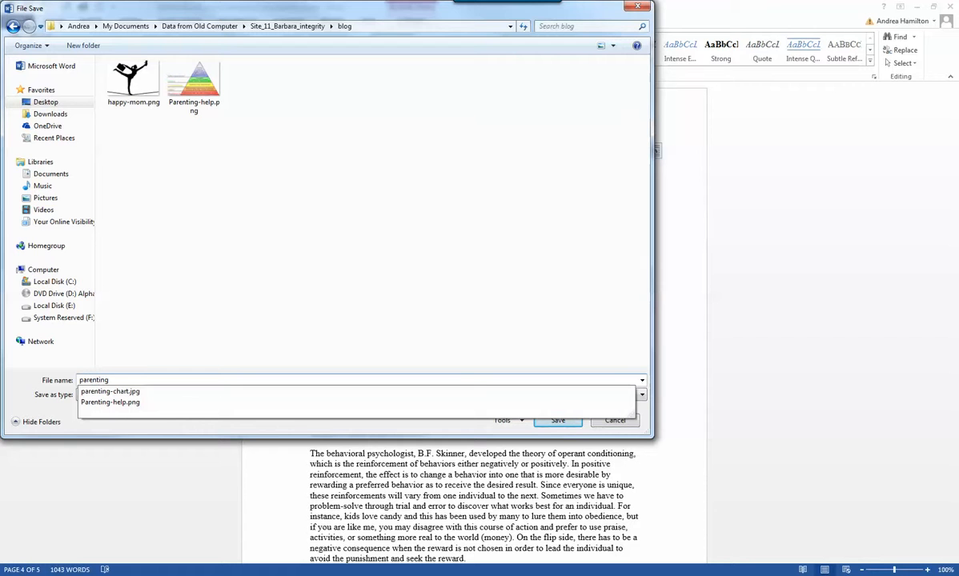
pyautogui.write('-words')
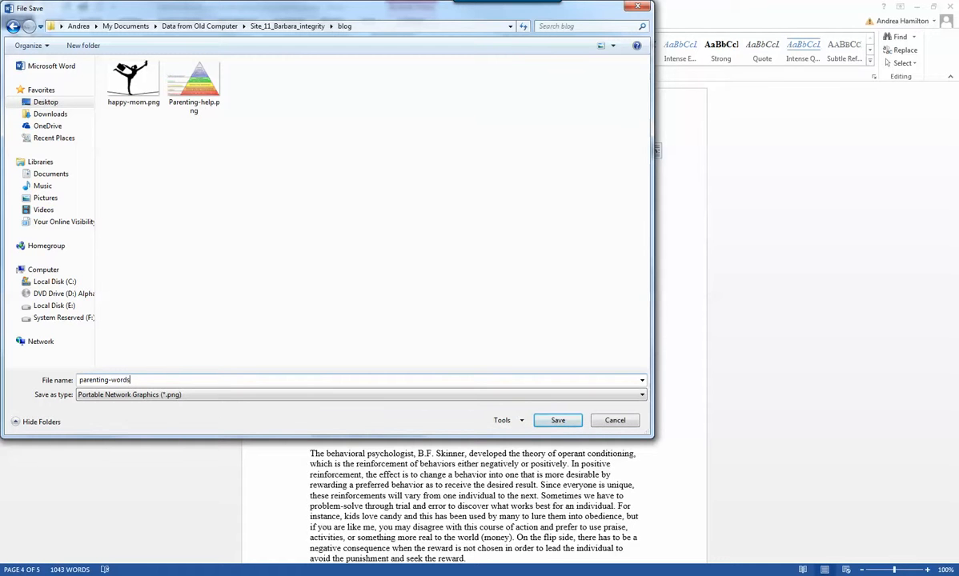
pyautogui.click(578, 420)
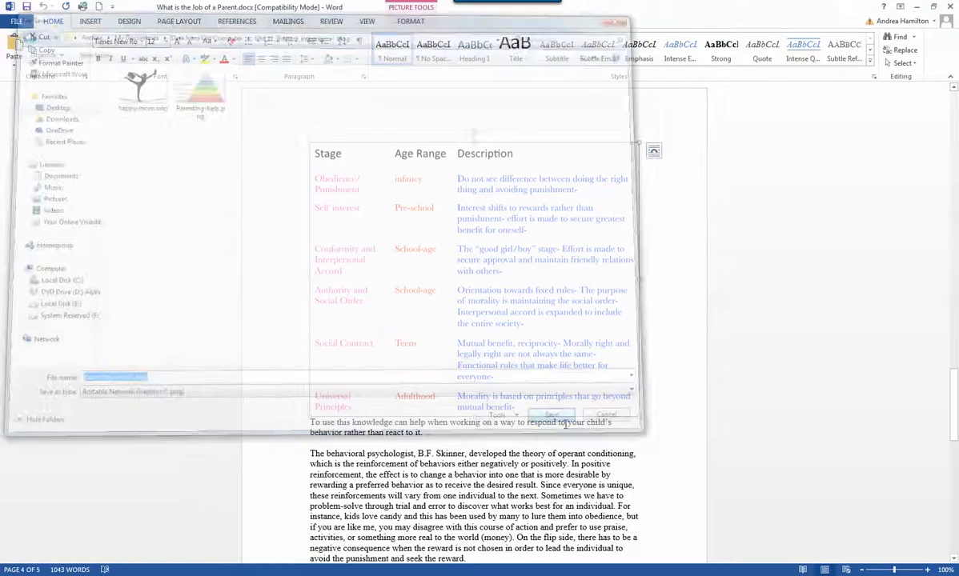
# - Start saving the Operant Conditioning diagram on the document's last page as a picture file
pyautogui.click(568, 495)
pyautogui.scroll(-12, 567, 495)
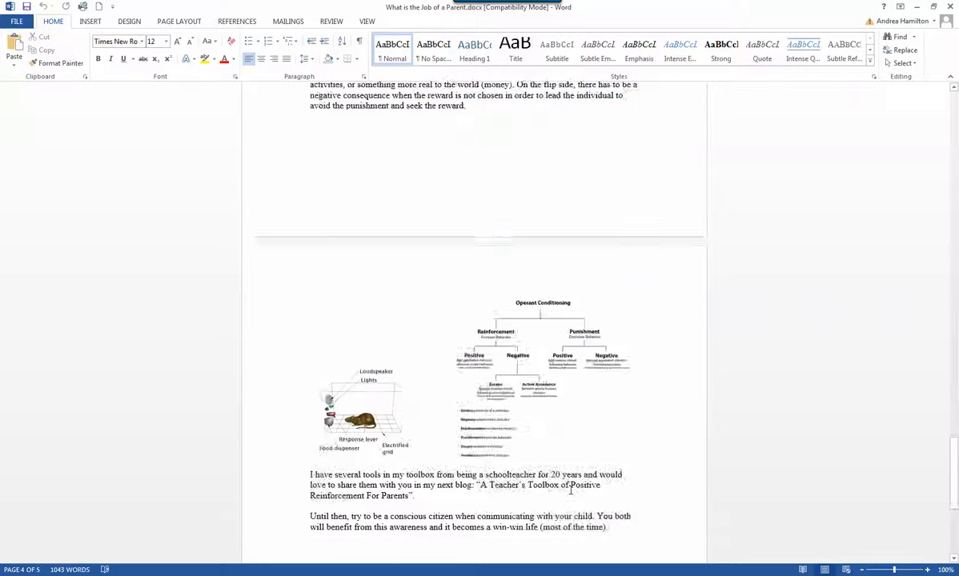
pyautogui.click(513, 238)
pyautogui.rightClick(513, 237)
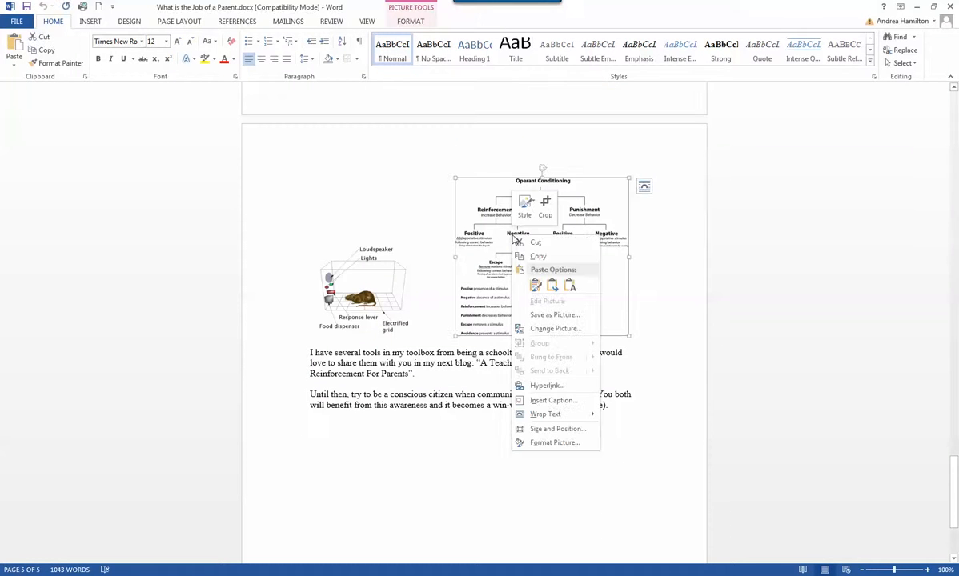
pyautogui.click(536, 315)
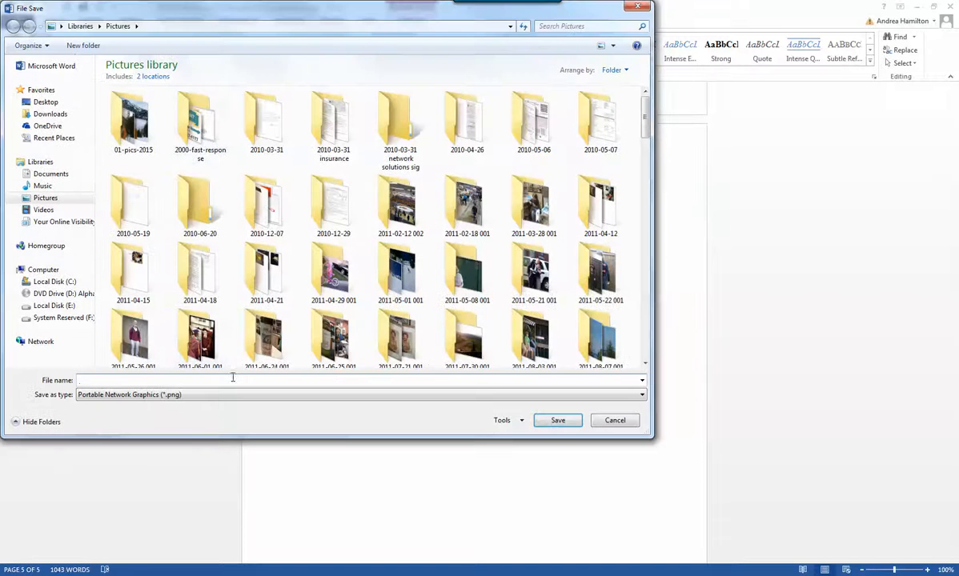
# - Browse to the blog subfolder of the Site_11 integrity folder in My Documents' Data from Old Computer folder
pyautogui.click(47, 101)
pyautogui.doubleClick(449, 80)
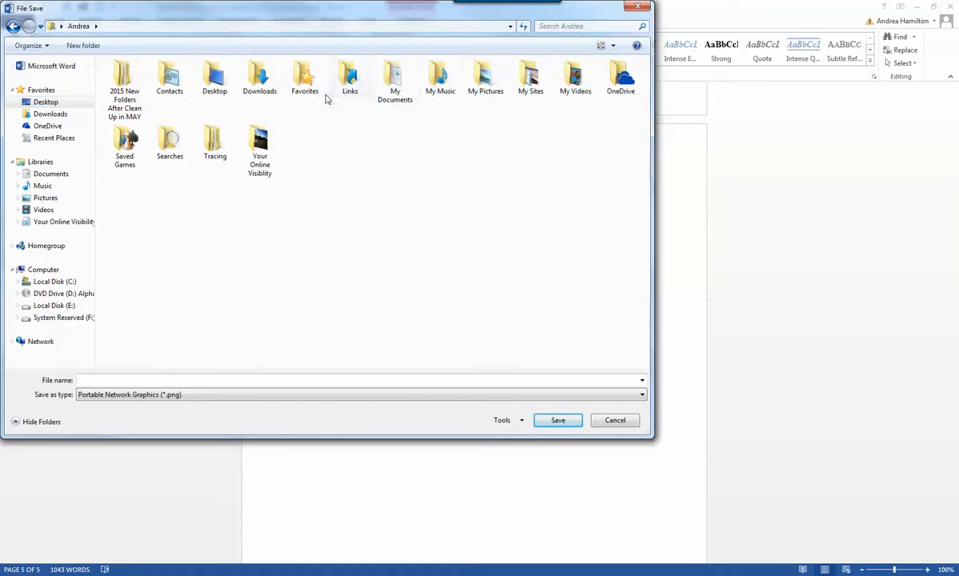
pyautogui.doubleClick(395, 94)
pyautogui.click(147, 128)
pyautogui.doubleClick(147, 129)
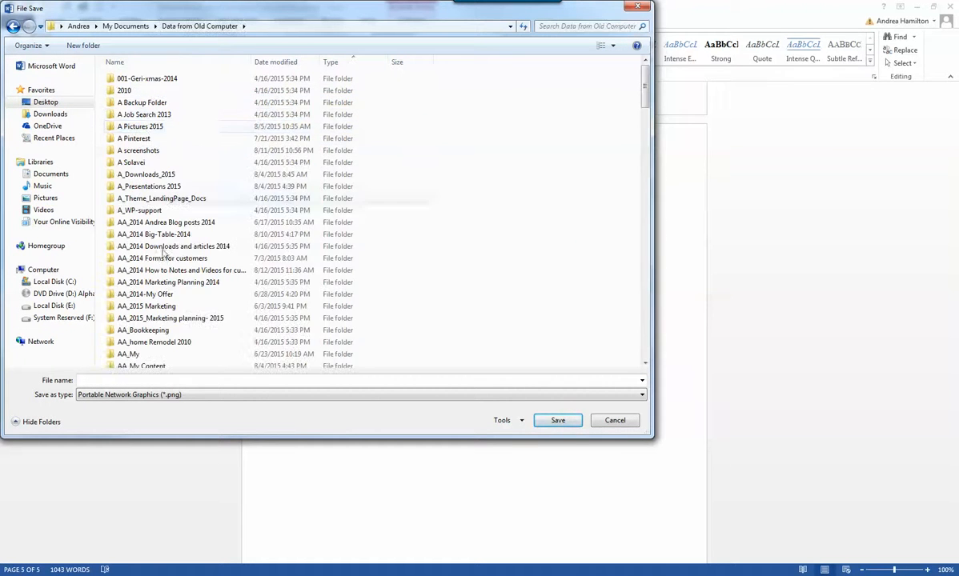
pyautogui.scroll(-10, 178, 256)
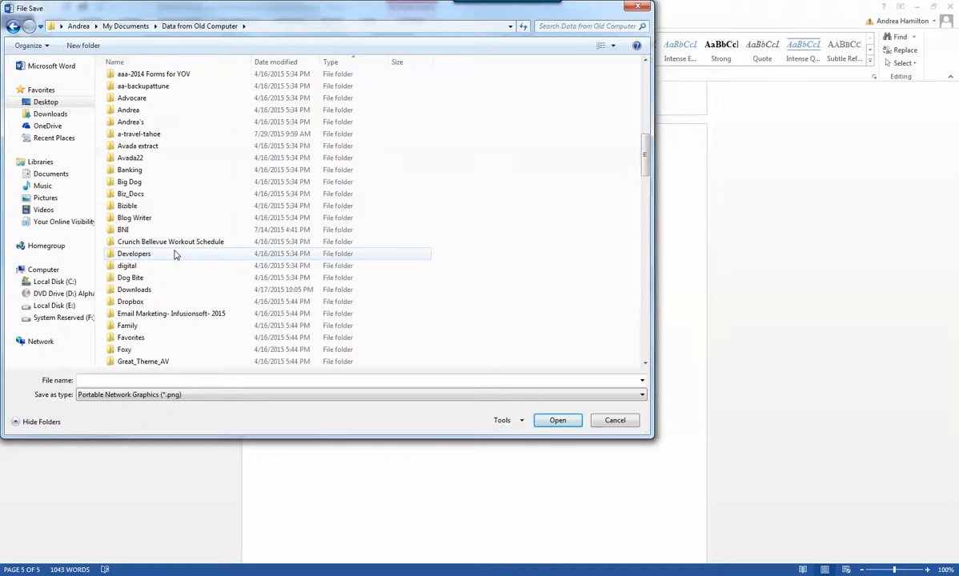
pyautogui.scroll(-15, 176, 254)
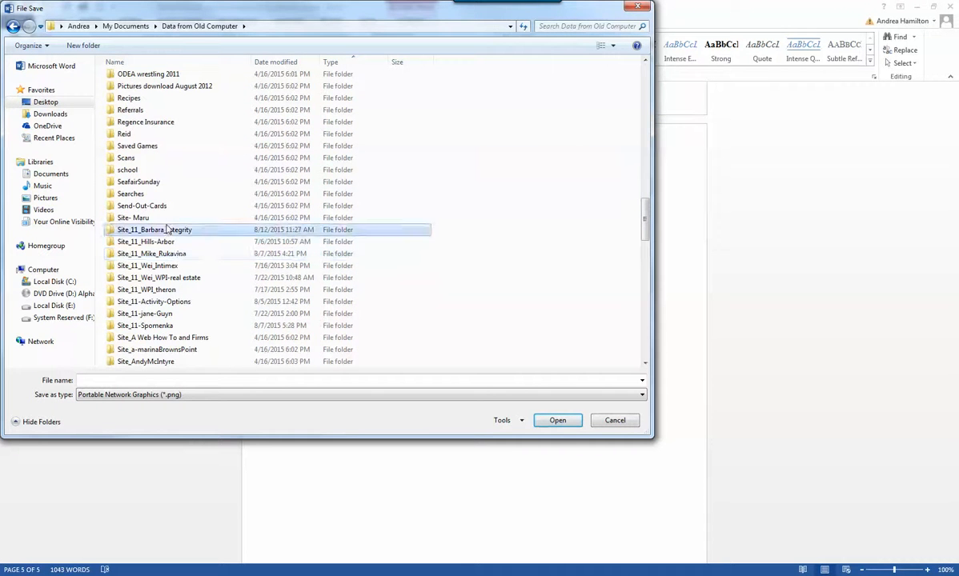
pyautogui.doubleClick(167, 230)
pyautogui.doubleClick(193, 89)
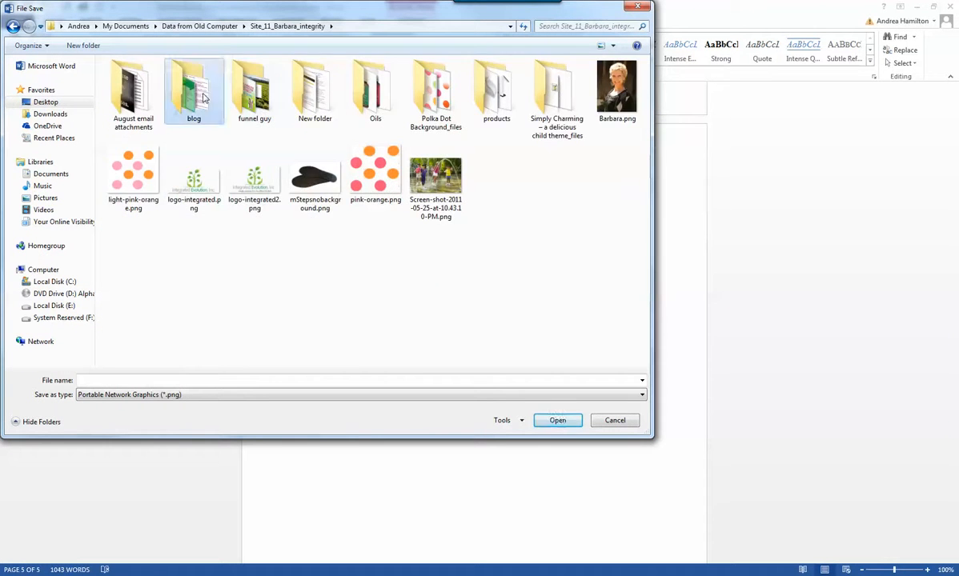
# - Name the Operant Conditioning diagram parentgin-2 and save it in PNG format
pyautogui.click(108, 381)
pyautogui.write('pa')
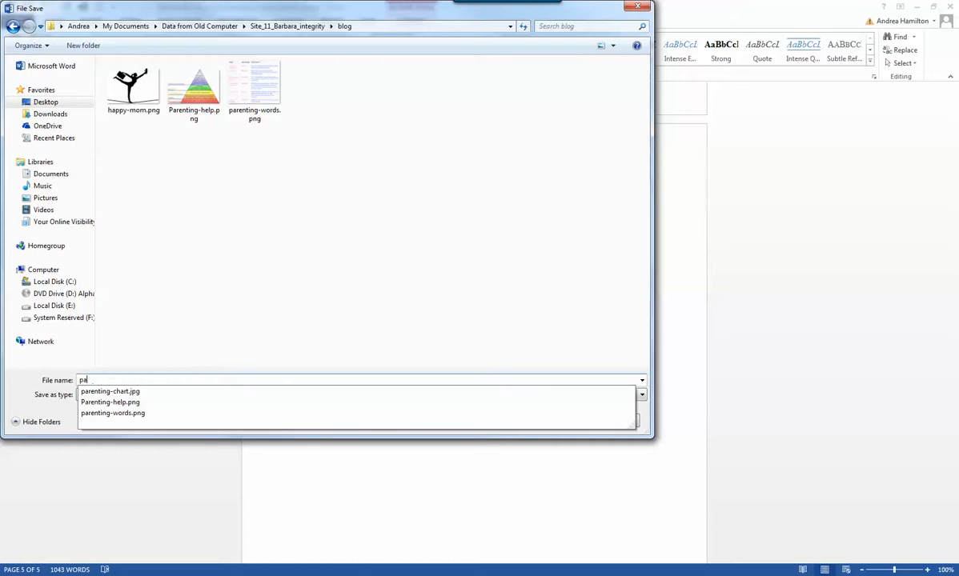
pyautogui.write('rentgin-2')
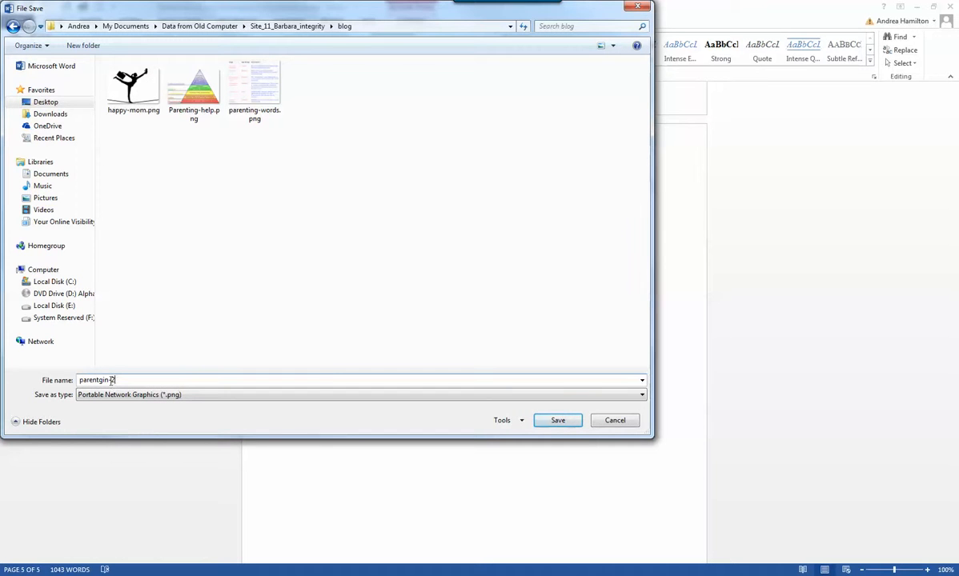
pyautogui.click(560, 423)
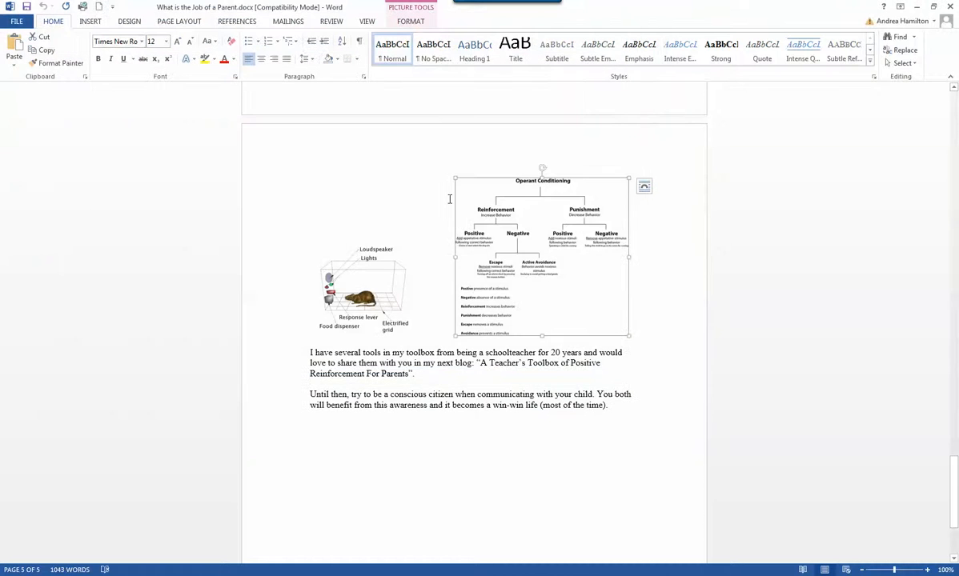
# - Start saving the rat and response lever picture as a file and browse to the Site_11 integrity folder's blog subfolder
pyautogui.click(344, 280)
pyautogui.rightClick(365, 295)
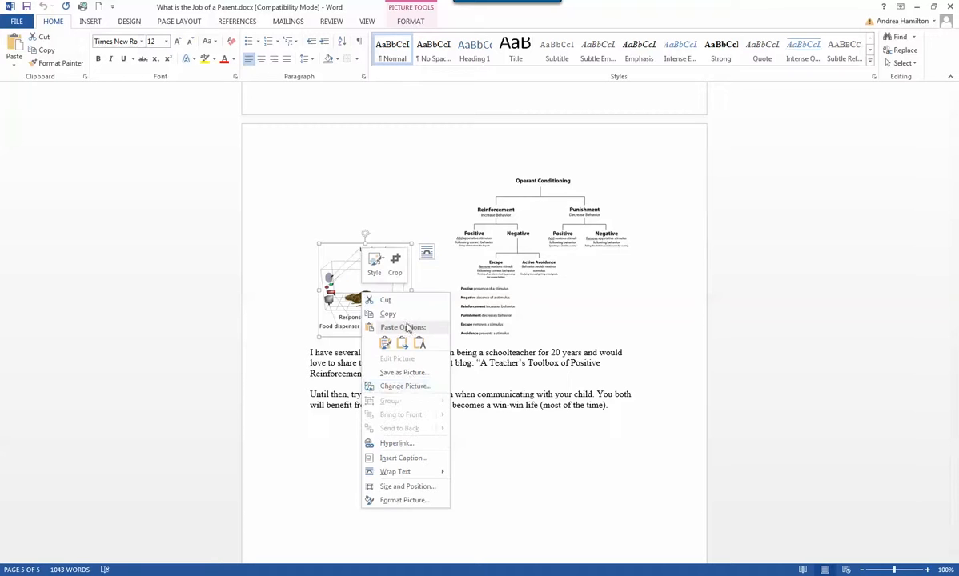
pyautogui.click(398, 374)
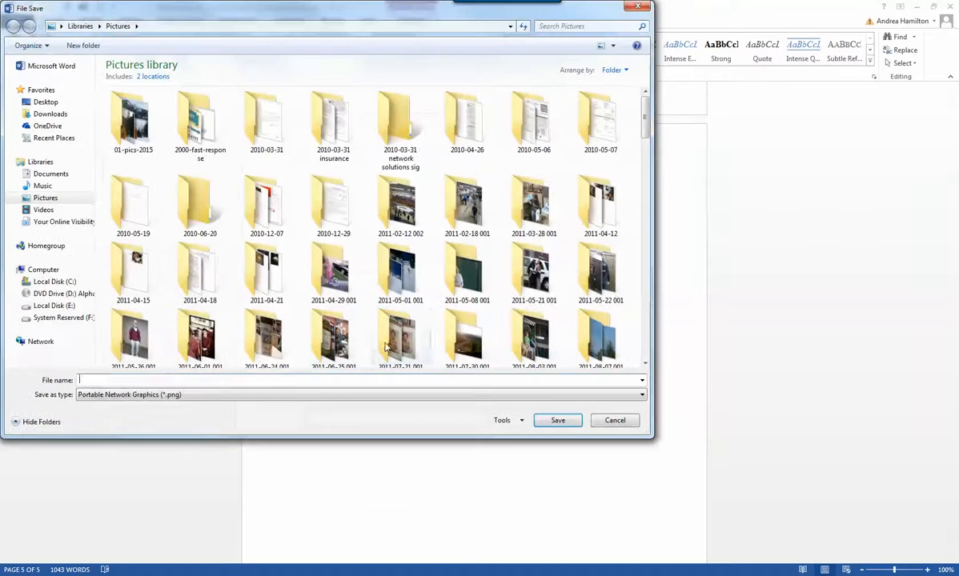
pyautogui.click(42, 104)
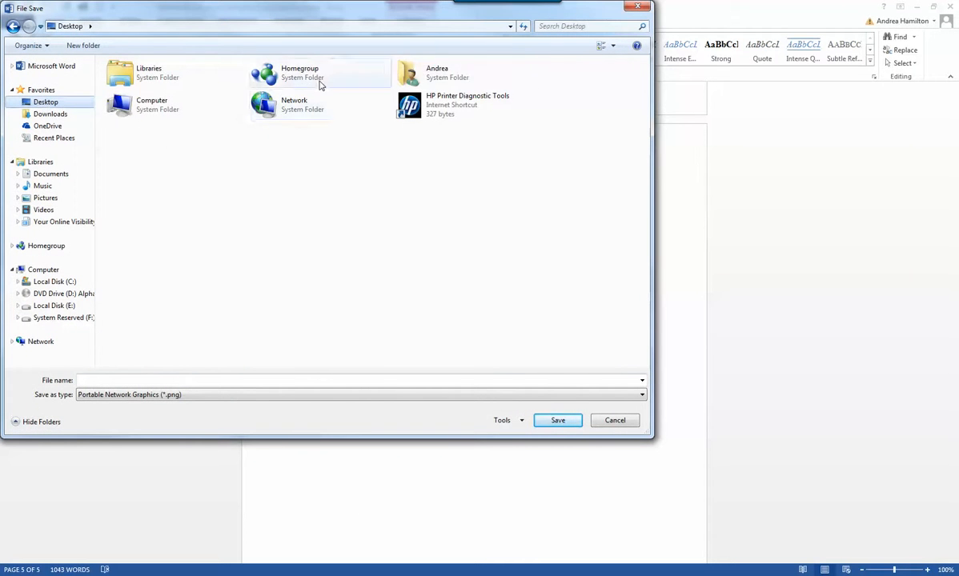
pyautogui.doubleClick(406, 72)
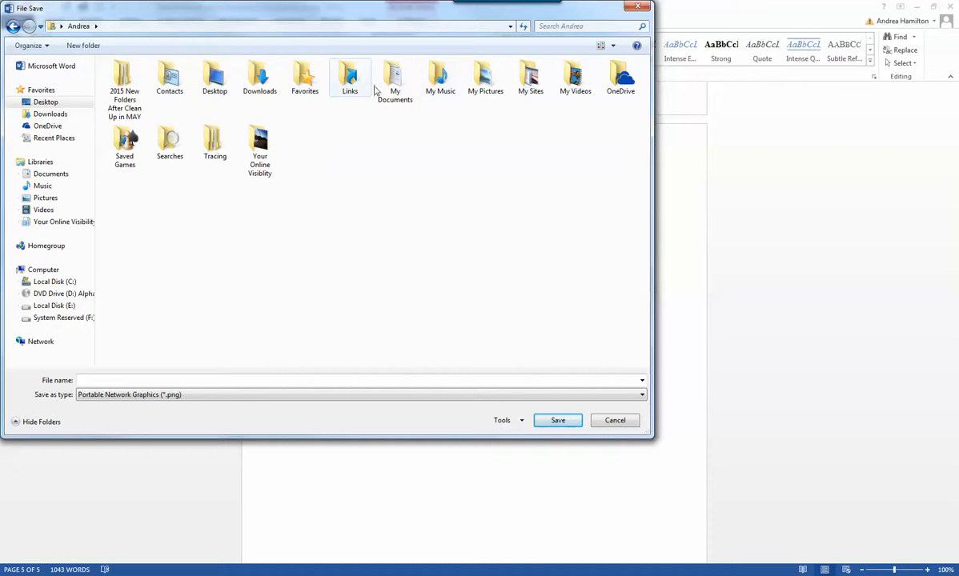
pyautogui.doubleClick(395, 90)
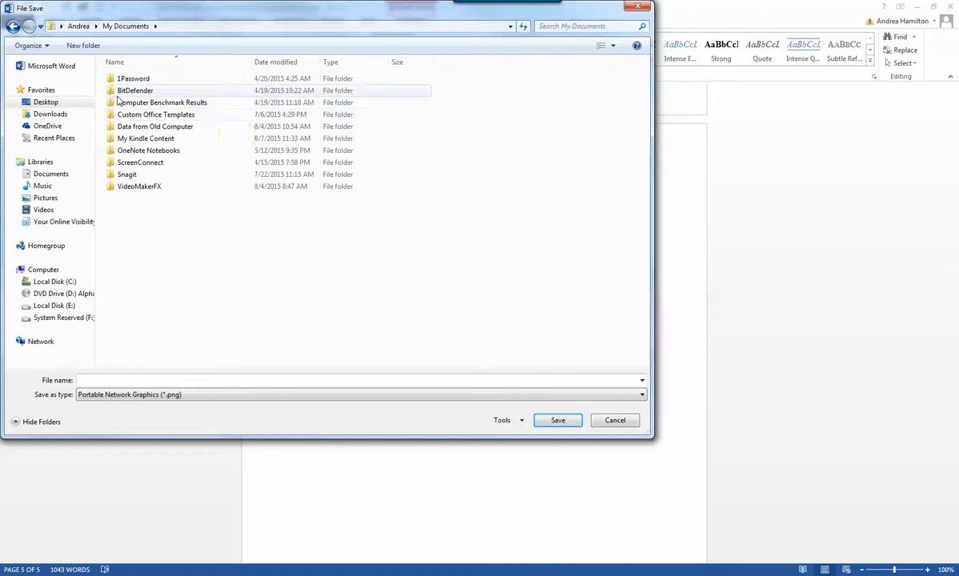
pyautogui.doubleClick(120, 126)
pyautogui.click(161, 201)
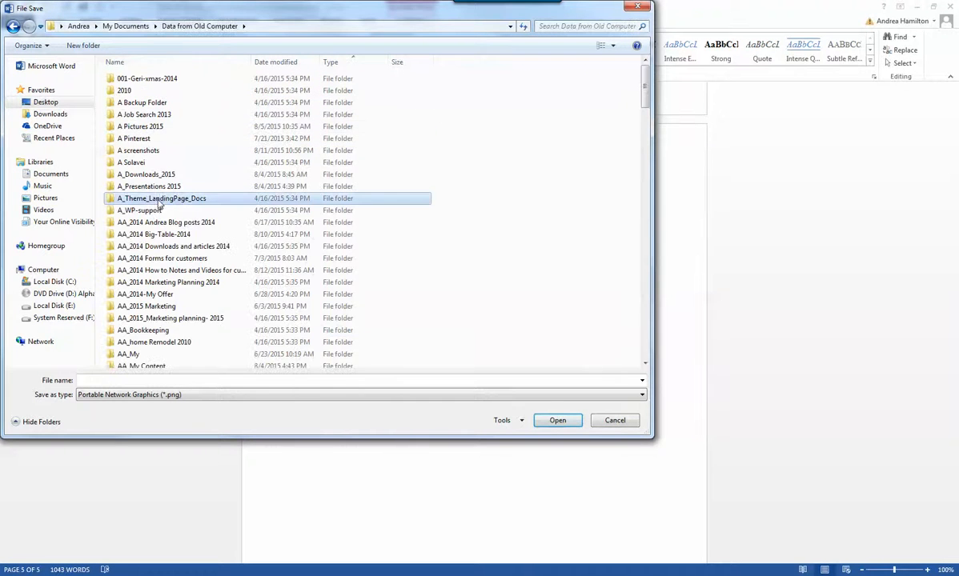
pyautogui.scroll(-15, 160, 204)
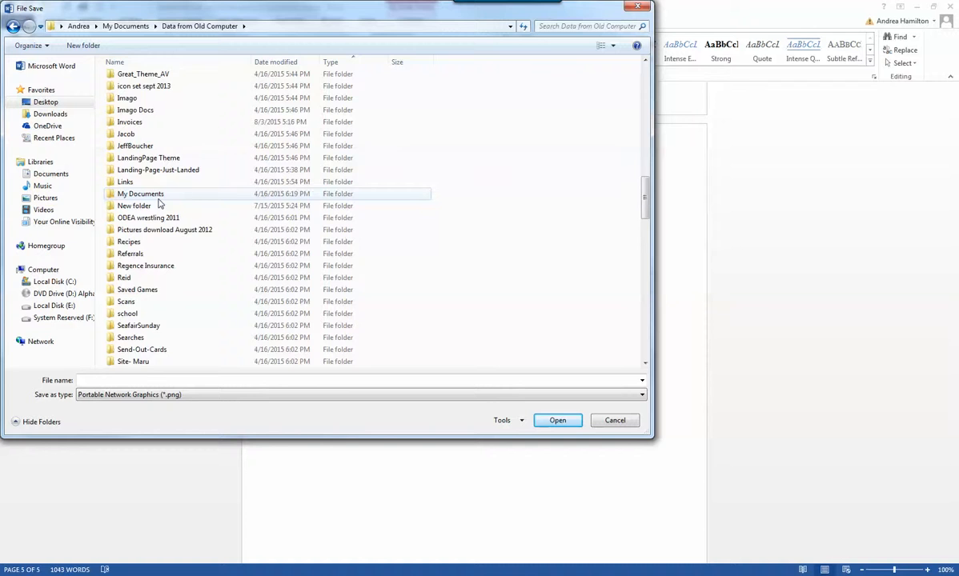
pyautogui.scroll(-5, 159, 204)
pyautogui.doubleClick(164, 192)
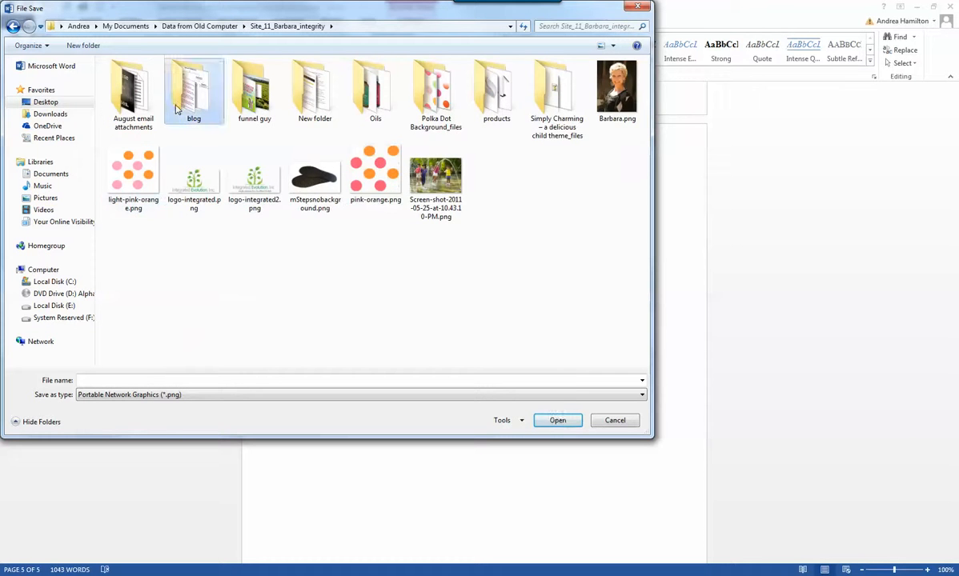
pyautogui.doubleClick(177, 110)
# - Name the rat picture file picture and save it in PNG format
pyautogui.click(104, 382)
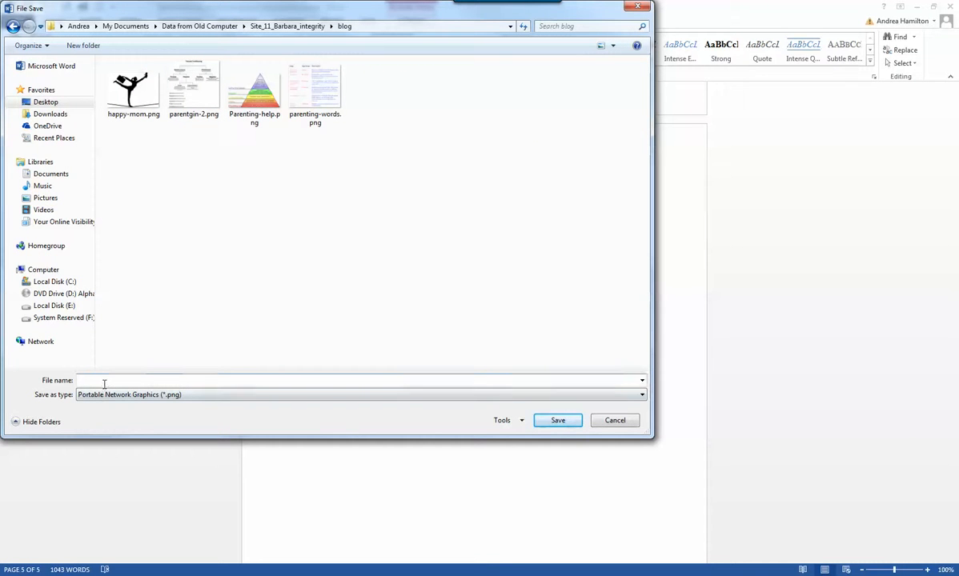
pyautogui.write('picture')
pyautogui.click(558, 421)
pyautogui.scroll(-4, 573, 424)
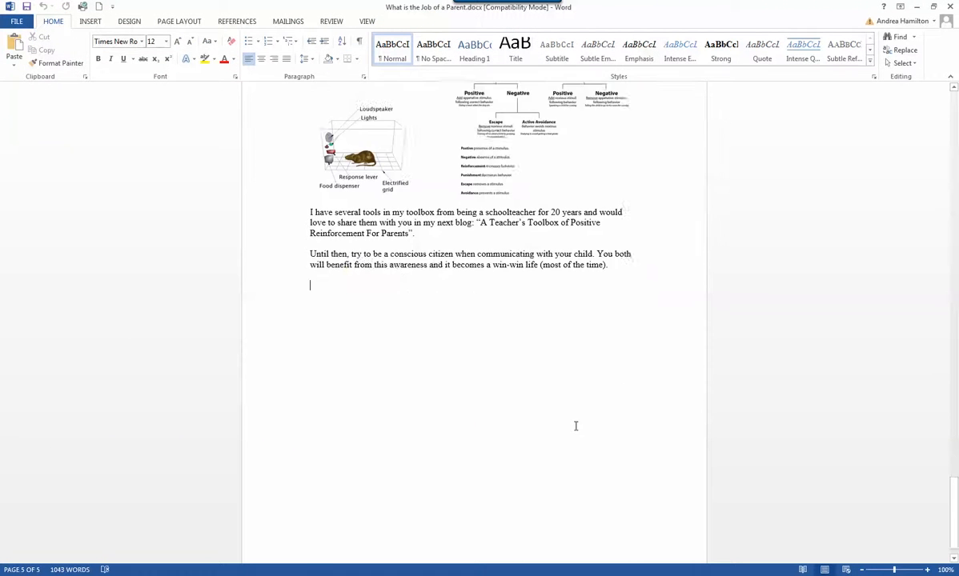
pyautogui.scroll(3, 578, 412)
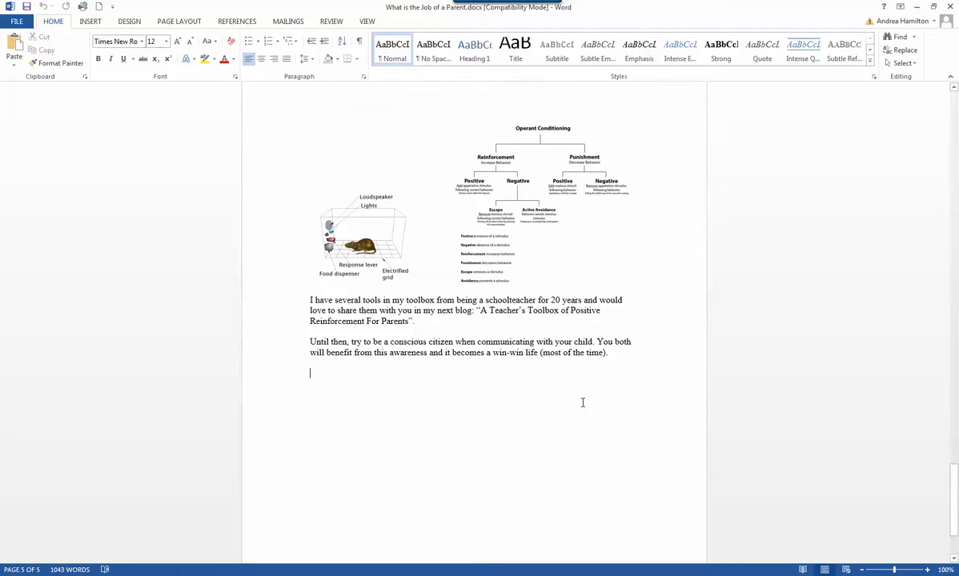
# - Switch to the WordPress site in the browser and permanently delete the late.jpg image from the media library
pyautogui.click(918, 7)
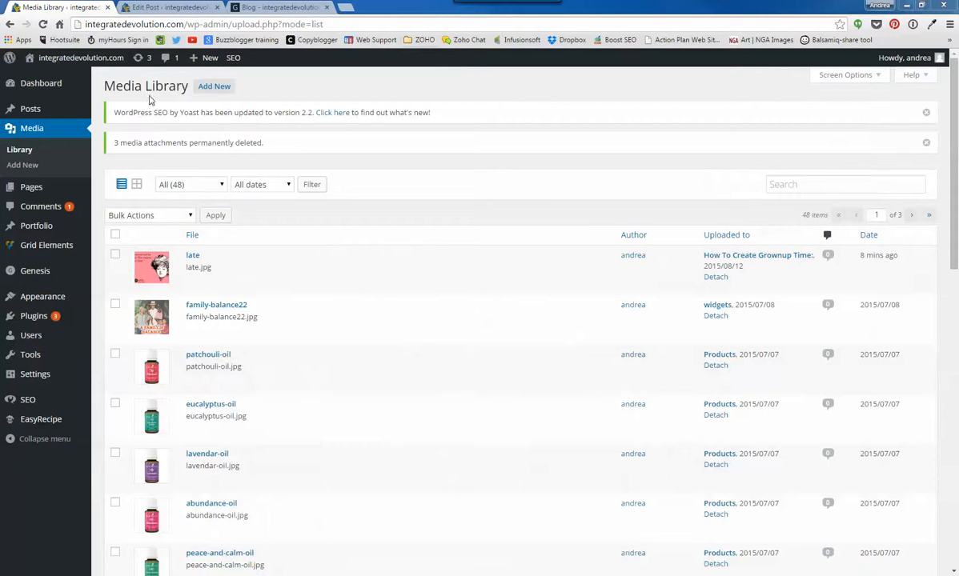
pyautogui.click(20, 151)
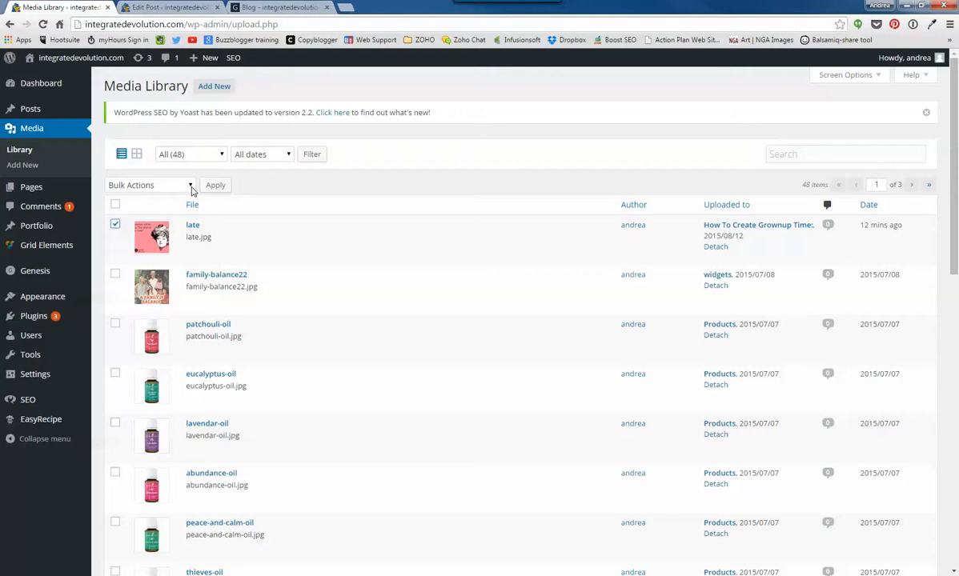
pyautogui.click(190, 186)
pyautogui.click(171, 208)
pyautogui.click(216, 188)
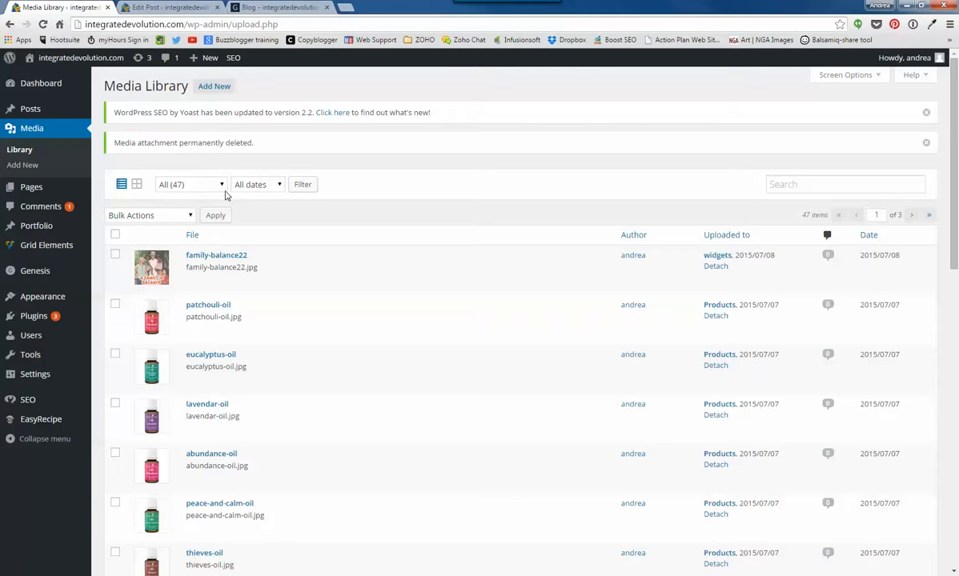
# - Upload parentgin-2.png, parenting-chart.jpg, parenting-words.png and picture.png from the blog folder as new media
pyautogui.click(24, 166)
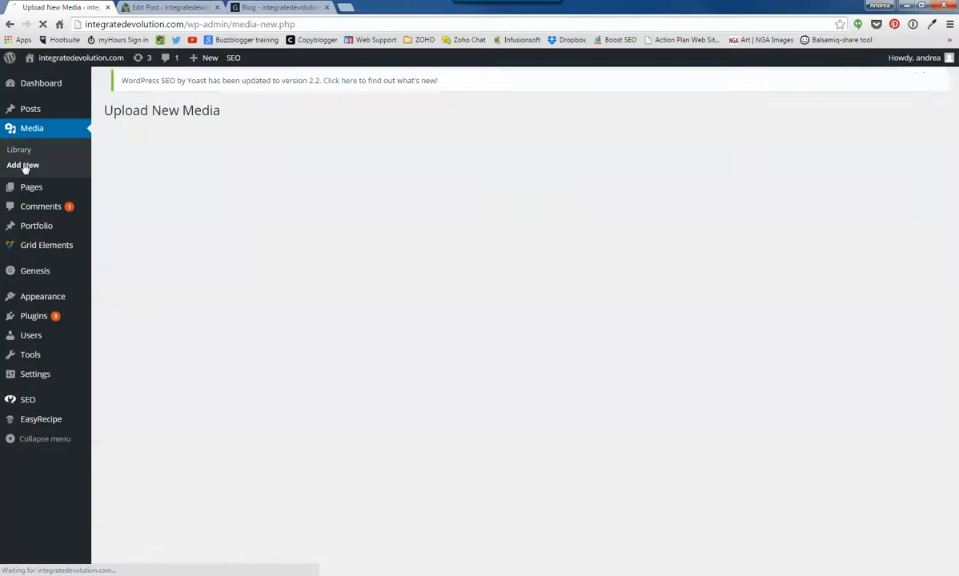
pyautogui.click(535, 222)
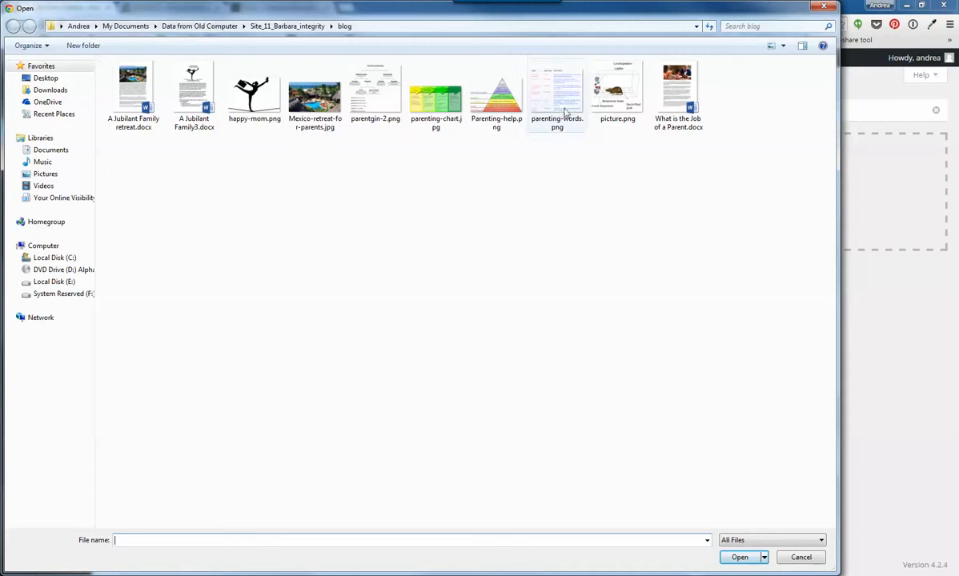
pyautogui.click(630, 105)
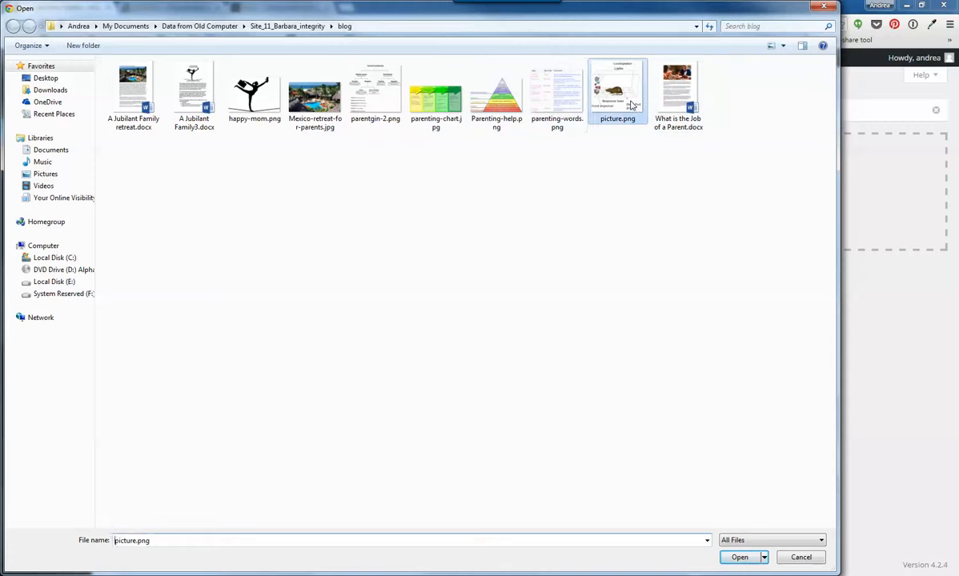
pyautogui.keyDown('ctrl'); pyautogui.click(550, 103); pyautogui.keyUp('ctrl')
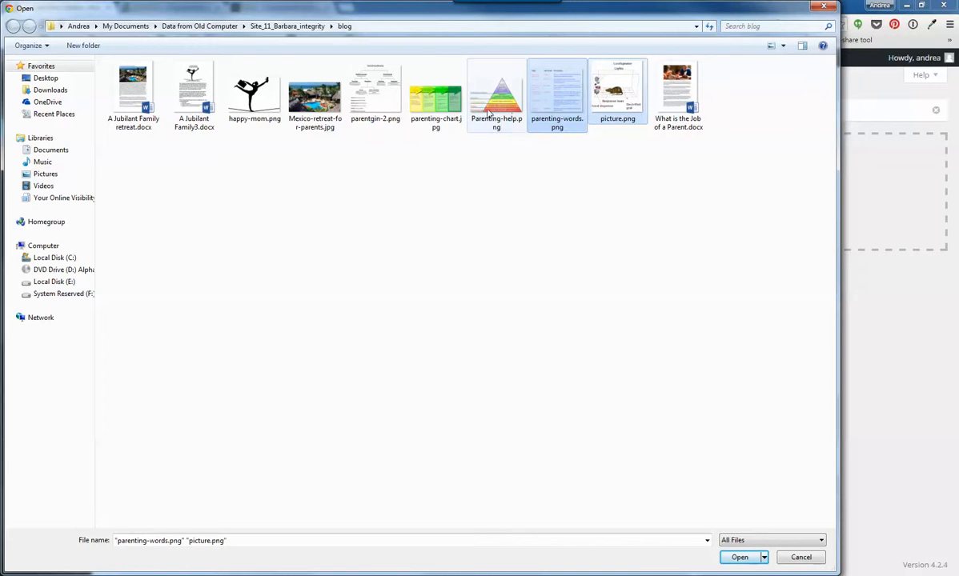
pyautogui.keyDown('ctrl'); pyautogui.click(436, 112); pyautogui.keyUp('ctrl')
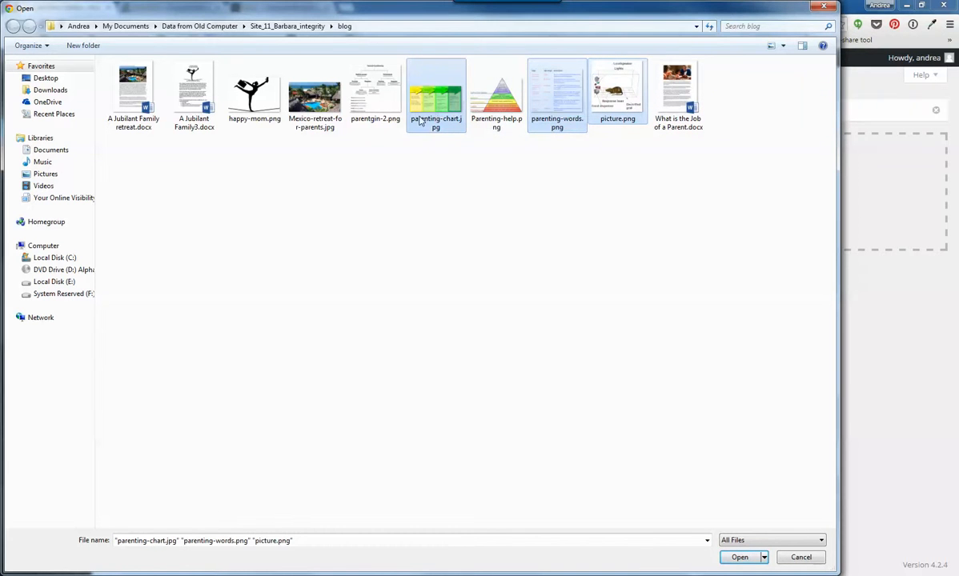
pyautogui.keyDown('ctrl'); pyautogui.click(375, 112); pyautogui.keyUp('ctrl')
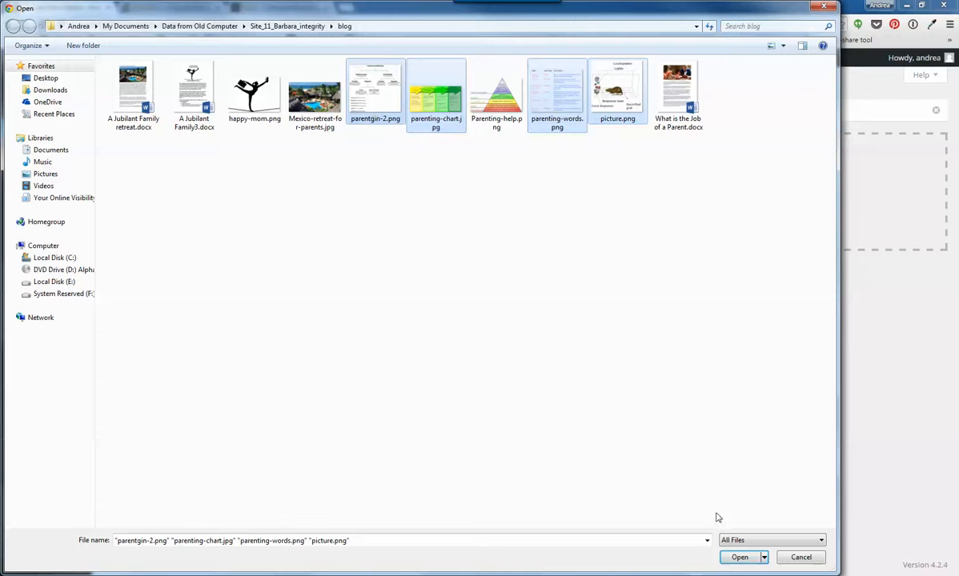
pyautogui.click(738, 559)
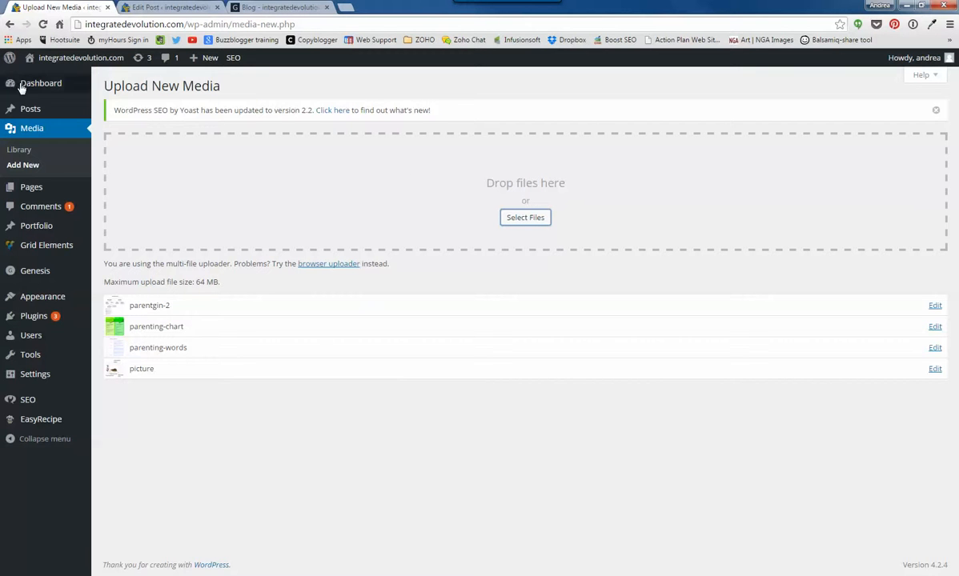
# - Open the post The Parenting Series: “What is the Job of a Parent?” for editing and take over its editing lock
pyautogui.moveTo(32, 113)
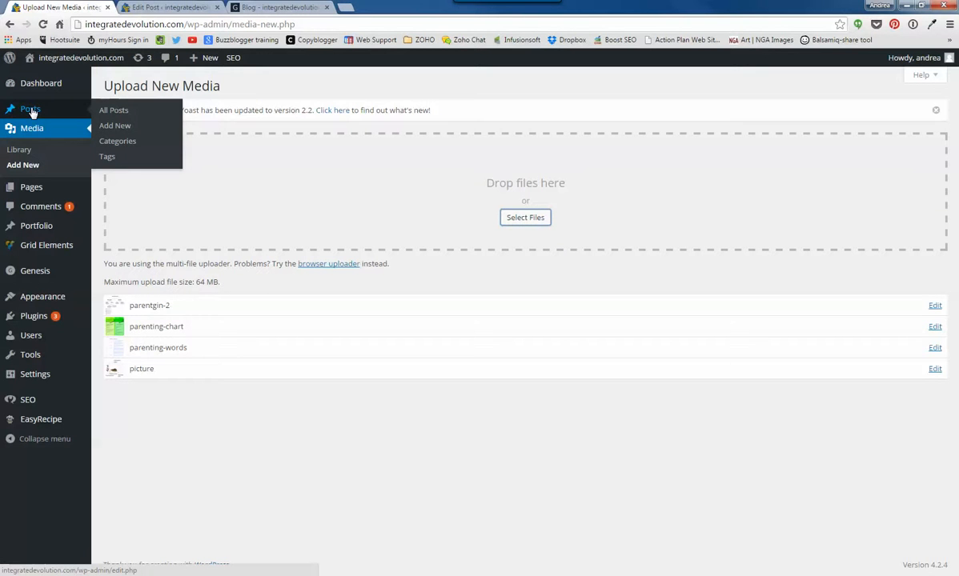
pyautogui.click(32, 112)
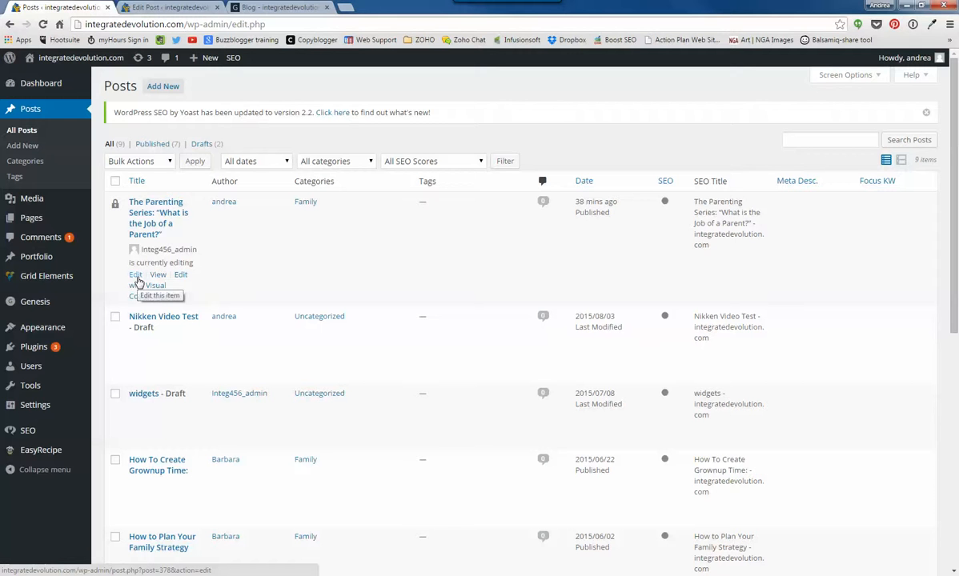
pyautogui.click(136, 276)
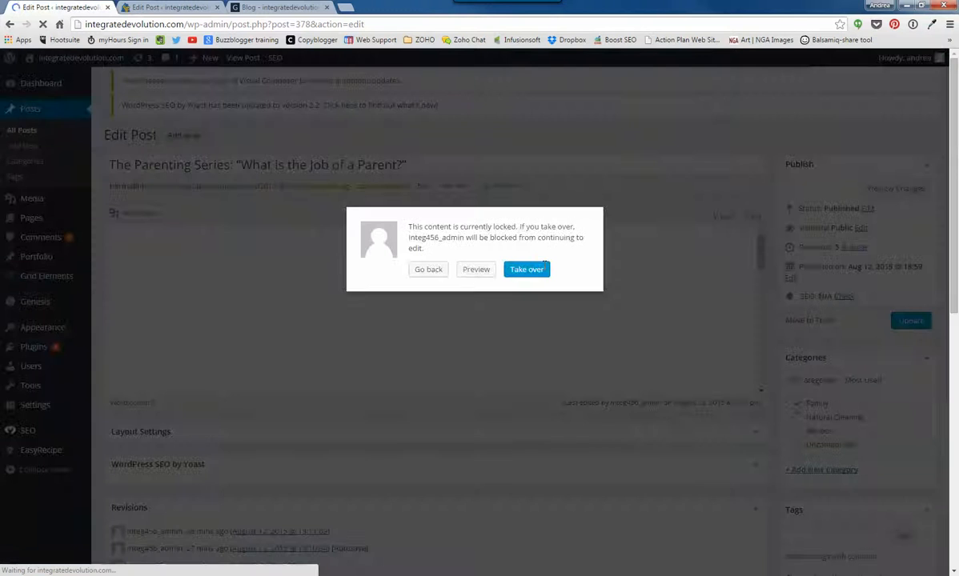
pyautogui.click(526, 271)
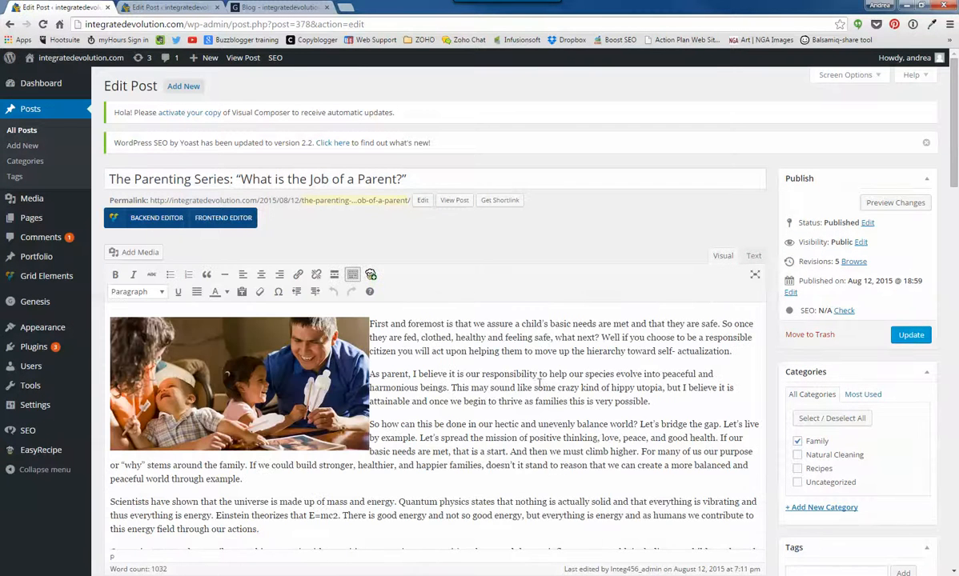
# - Upload Parenting-help.png from the blog folder as media for the blank line below the Maslow paragraph
pyautogui.scroll(-3, 540, 382)
pyautogui.scroll(-1, 529, 408)
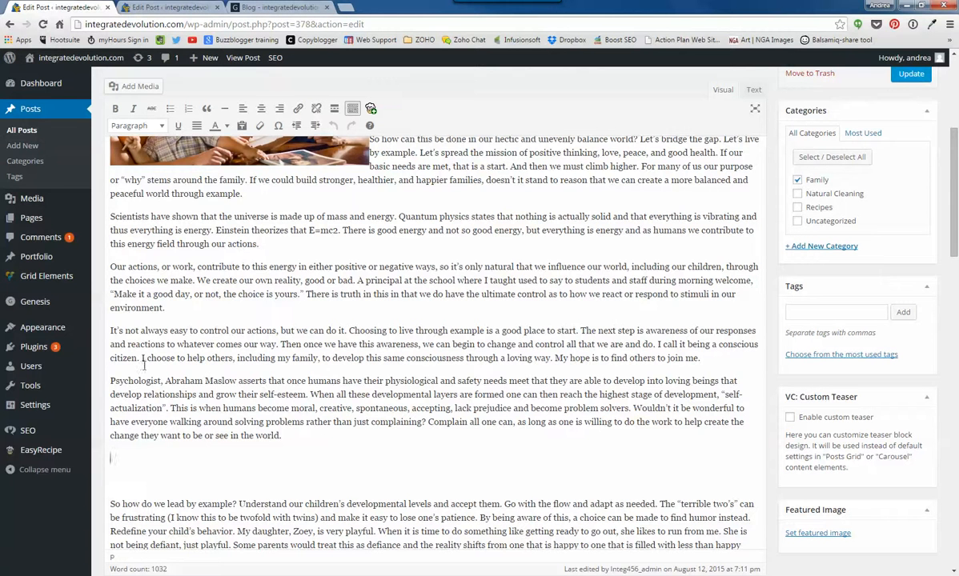
pyautogui.click(140, 453)
pyautogui.click(136, 86)
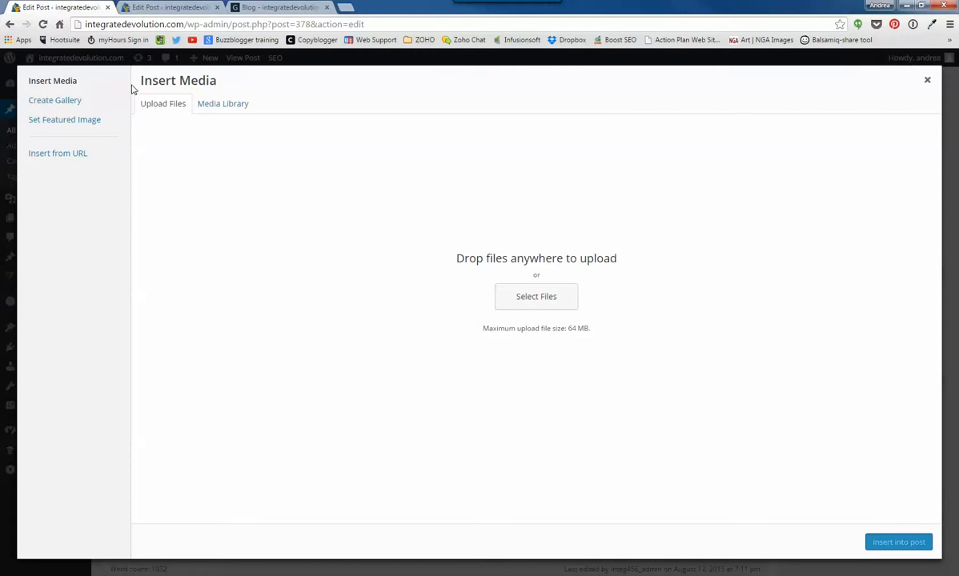
pyautogui.click(535, 297)
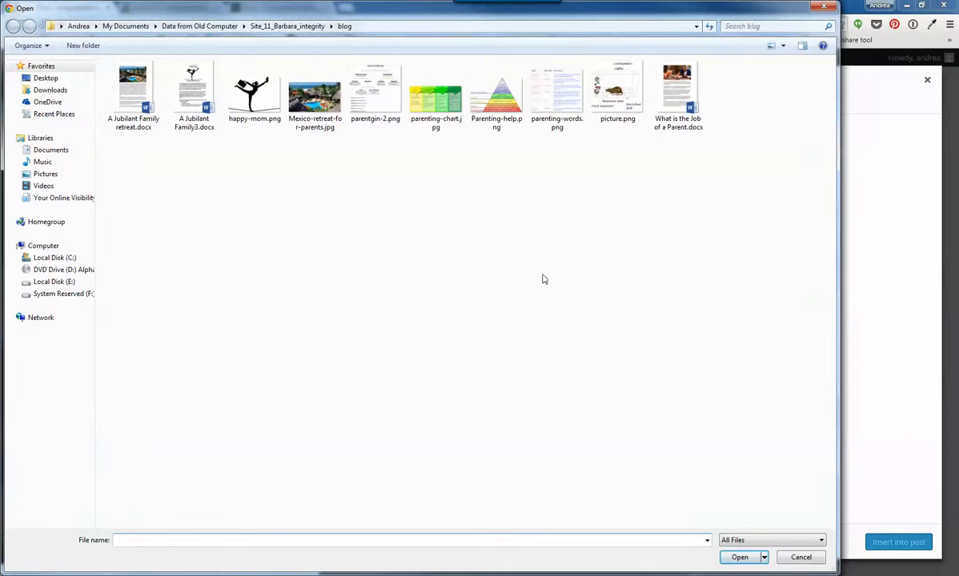
pyautogui.doubleClick(499, 112)
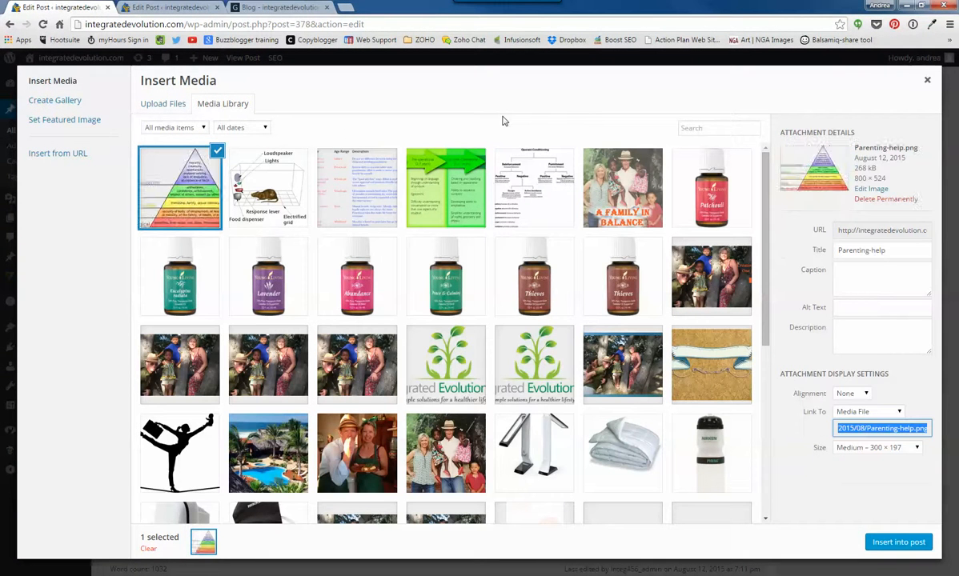
# - Insert the Parenting-help image into the post at Full Size – 800 × 524
pyautogui.click(917, 448)
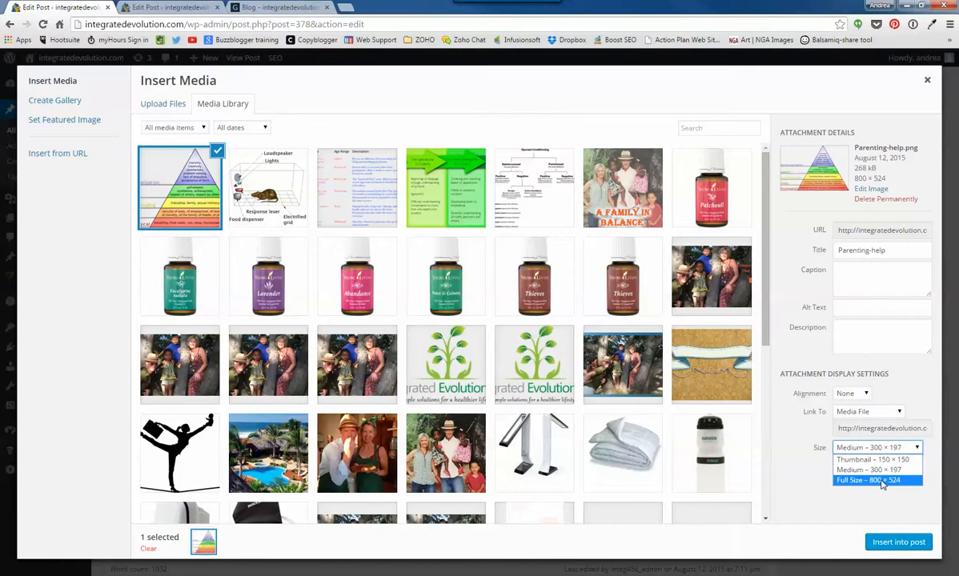
pyautogui.click(881, 481)
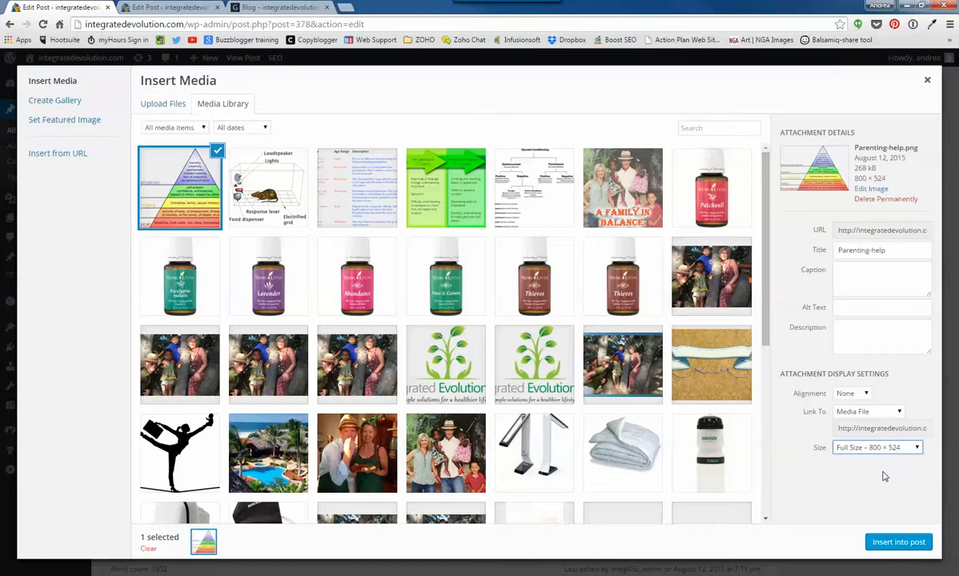
pyautogui.click(898, 542)
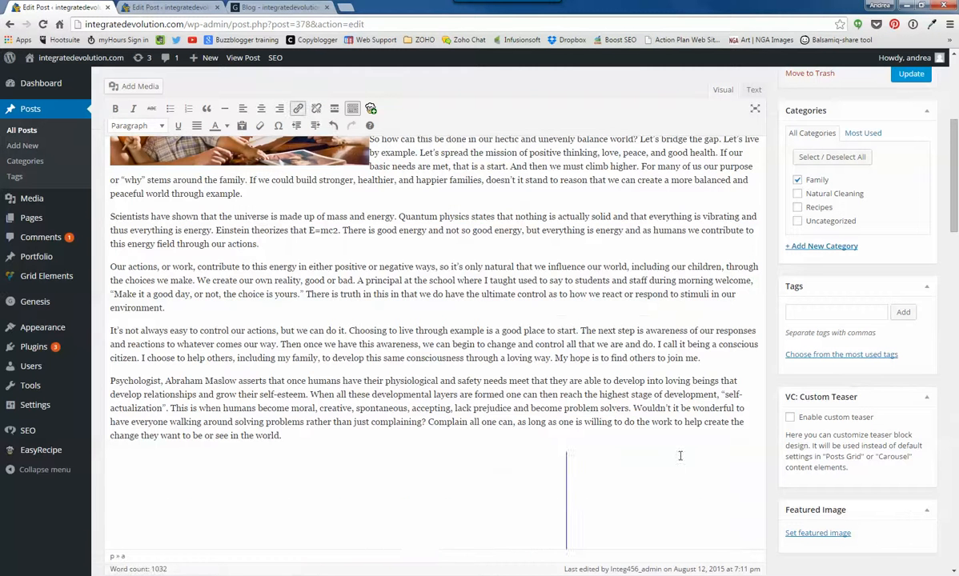
# - Shrink the pyramid image to about 672 × 440 px and align it left
pyautogui.scroll(-4, 680, 448)
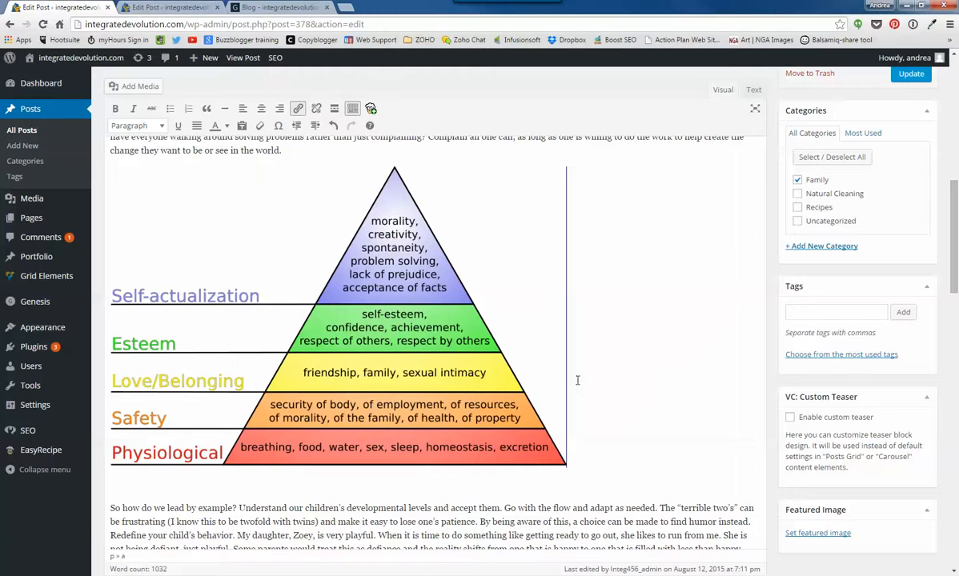
pyautogui.click(438, 356)
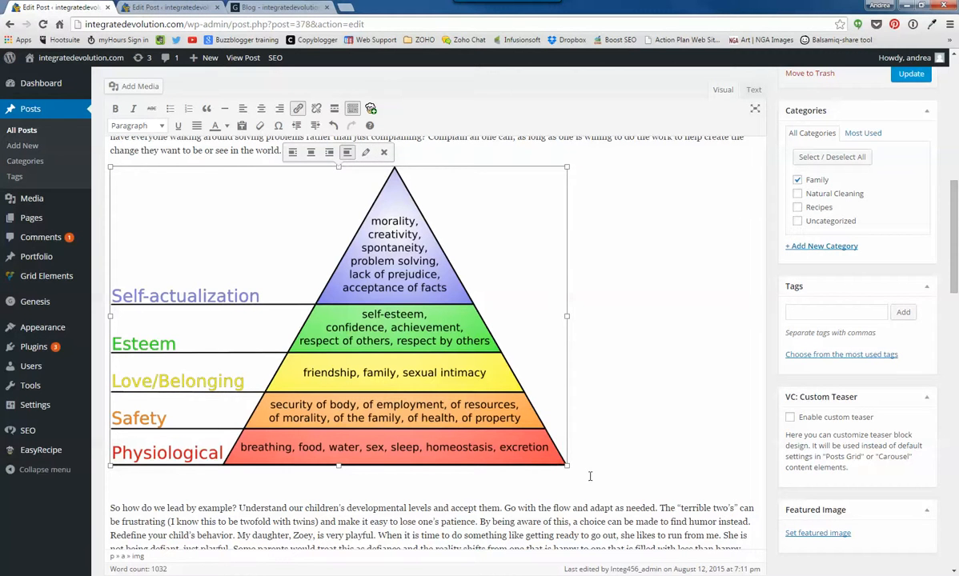
pyautogui.moveTo(567, 467)
pyautogui.mouseDown()
pyautogui.moveTo(500, 389)
pyautogui.moveTo(493, 417)
pyautogui.mouseUp()
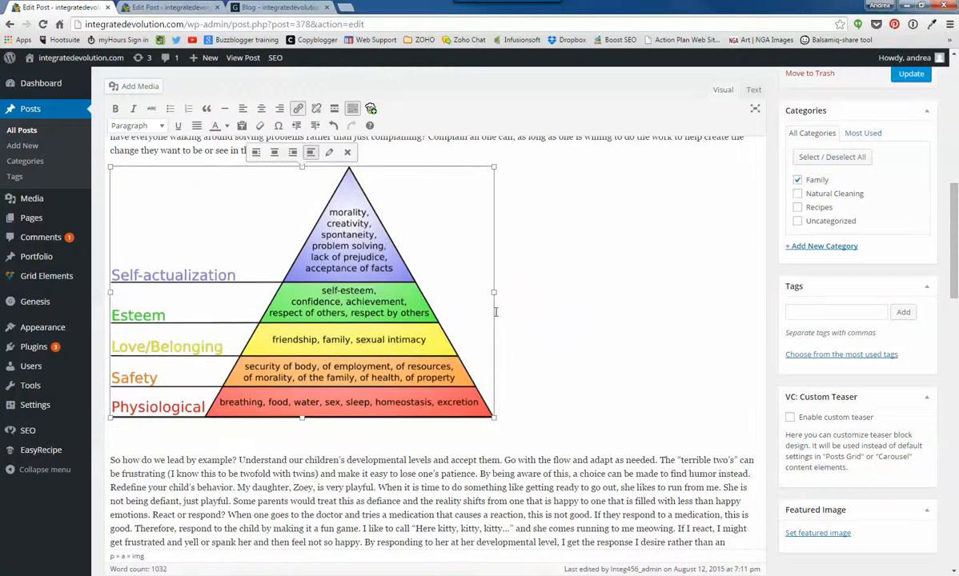
pyautogui.click(329, 156)
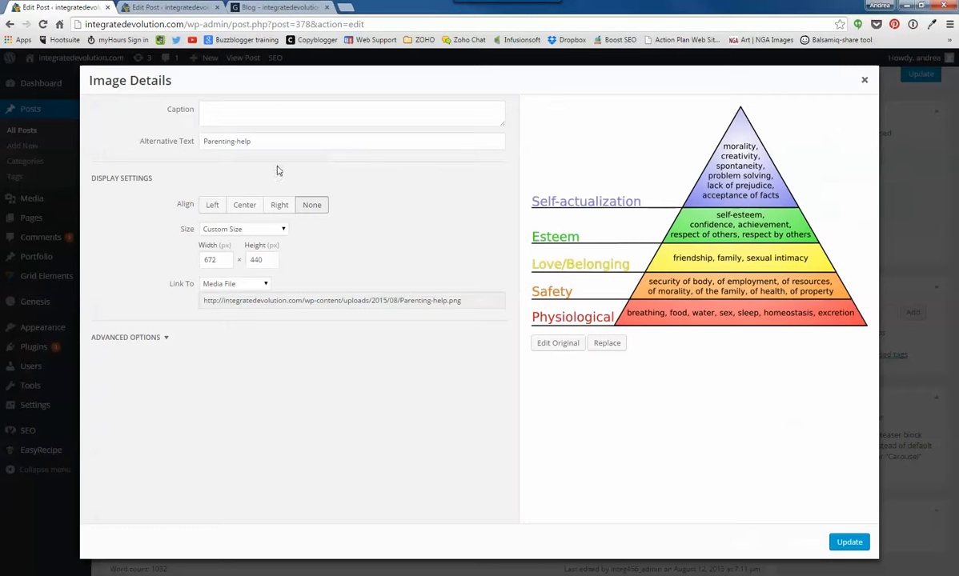
pyautogui.click(212, 207)
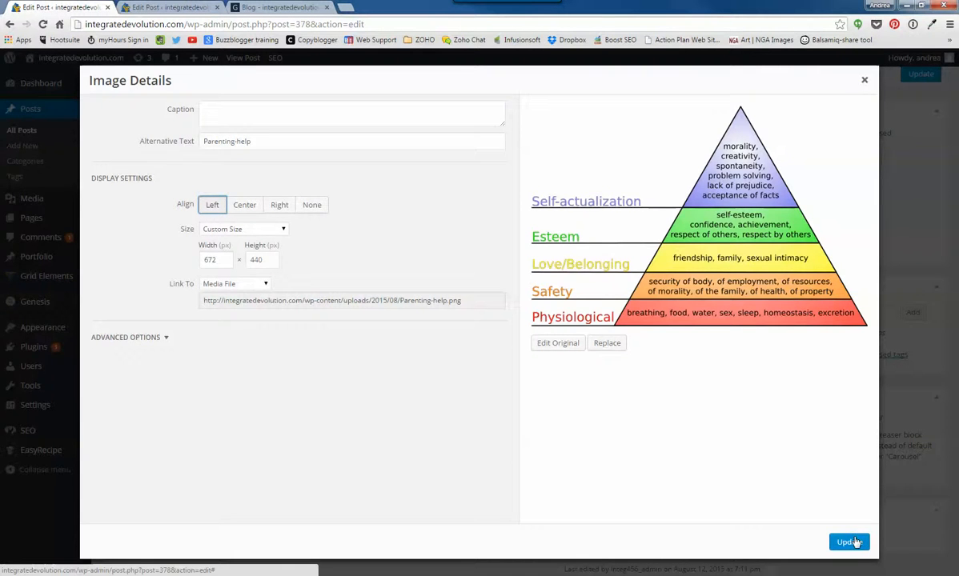
pyautogui.click(848, 543)
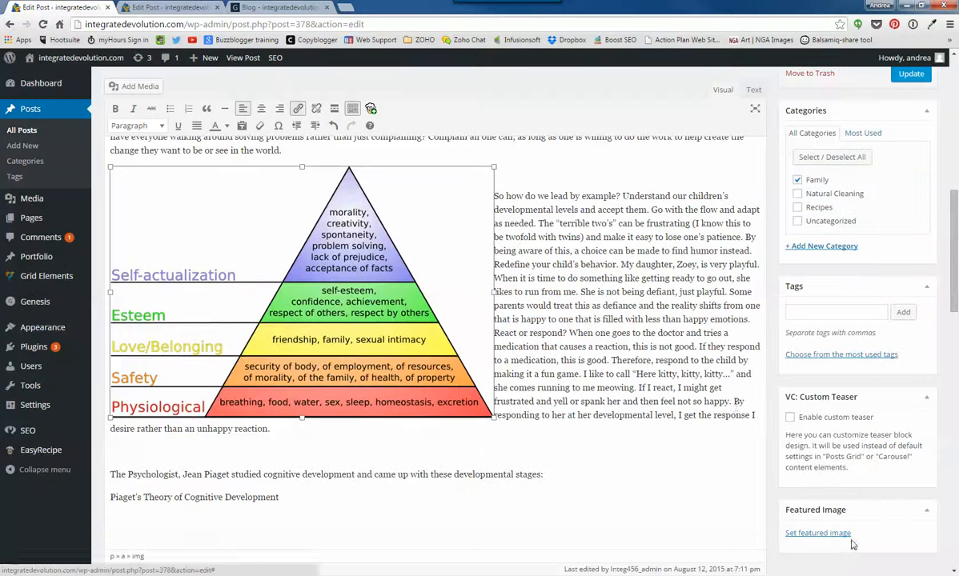
# - Start new paragraphs before “My daughter” and “When one goes to the doctor”, and update the post
pyautogui.click(623, 264)
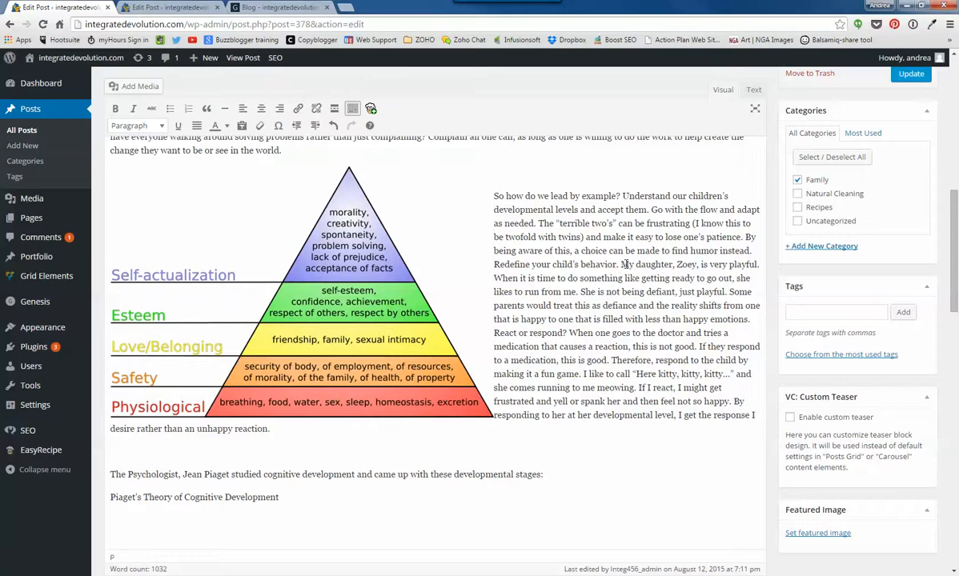
pyautogui.press('Return')
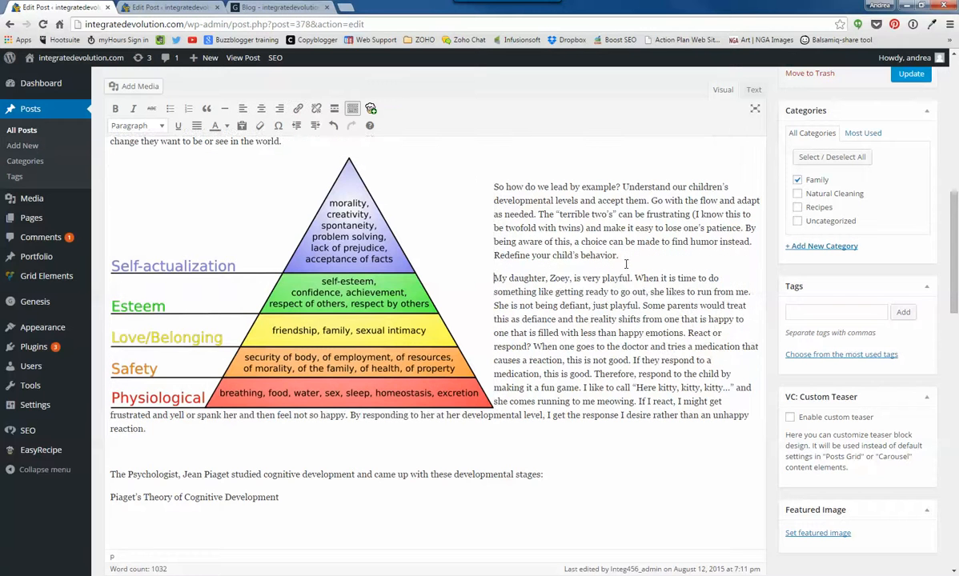
pyautogui.click(533, 347)
pyautogui.press('Return')
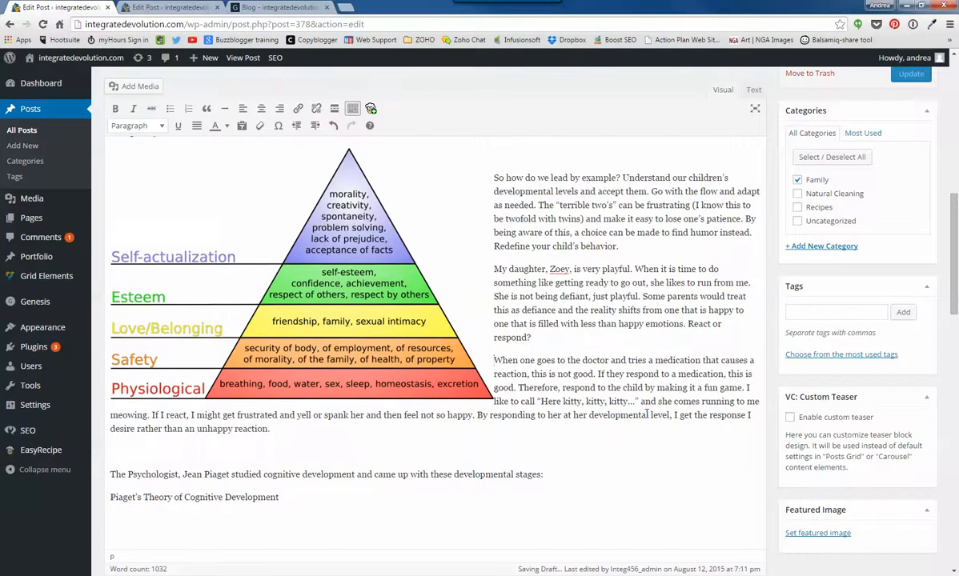
pyautogui.scroll(2, 647, 413)
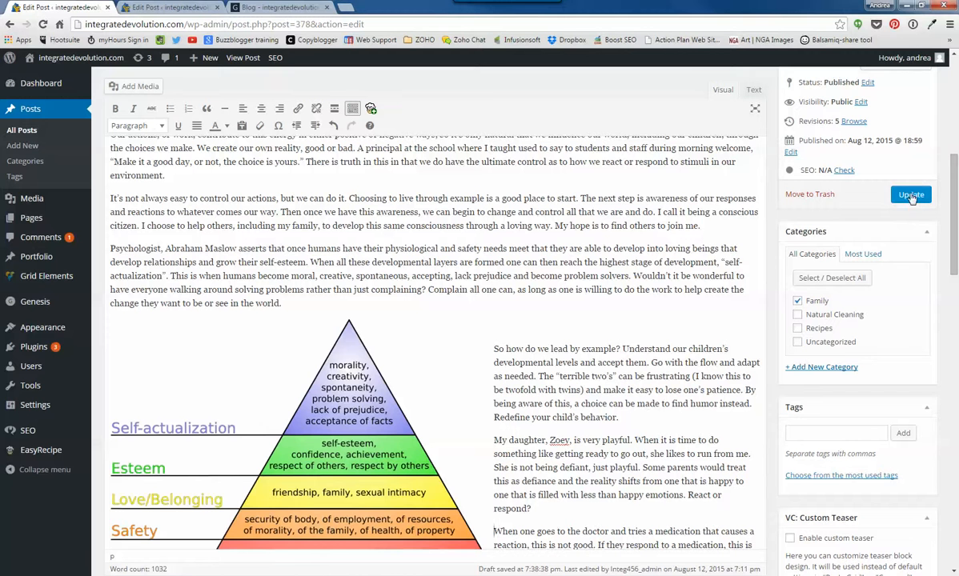
pyautogui.click(911, 195)
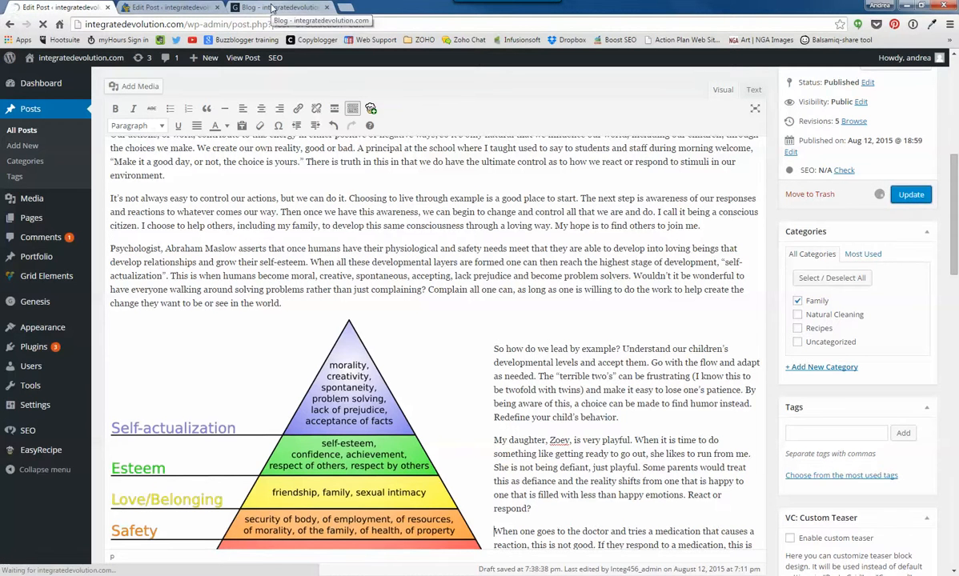
# - Open the parenting post from the live blog page and check how the pyramid image is displayed
pyautogui.click(273, 8)
pyautogui.scroll(6, 569, 248)
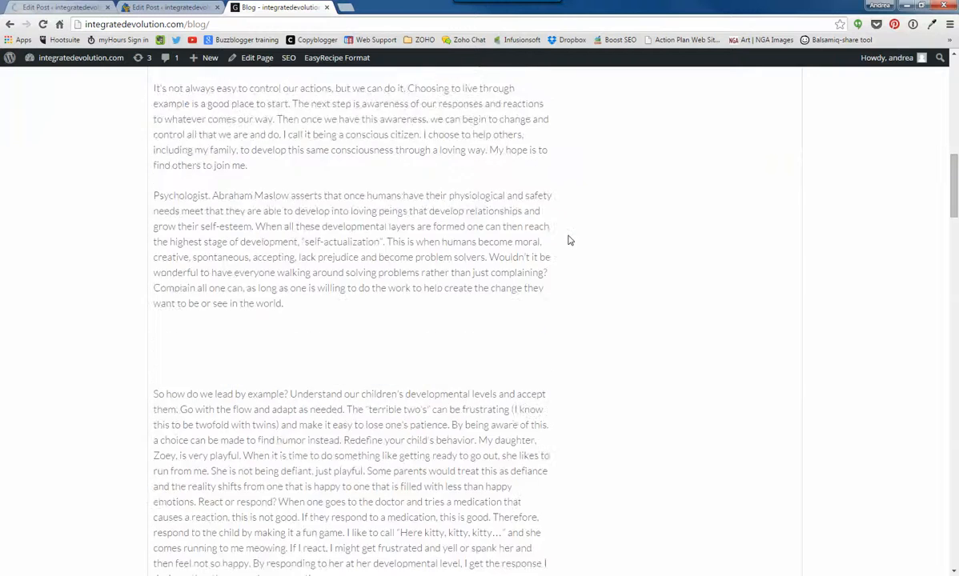
pyautogui.scroll(2, 566, 237)
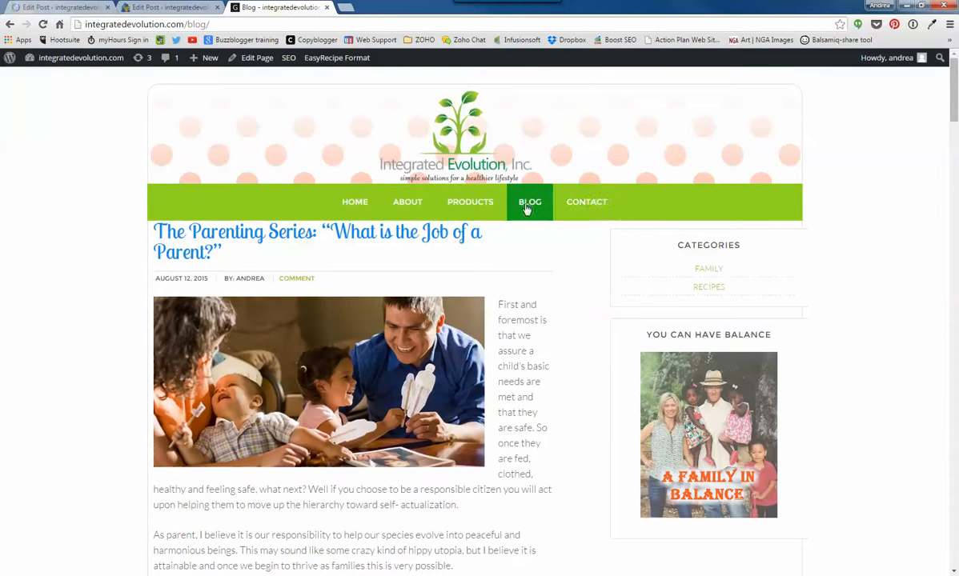
pyautogui.click(267, 237)
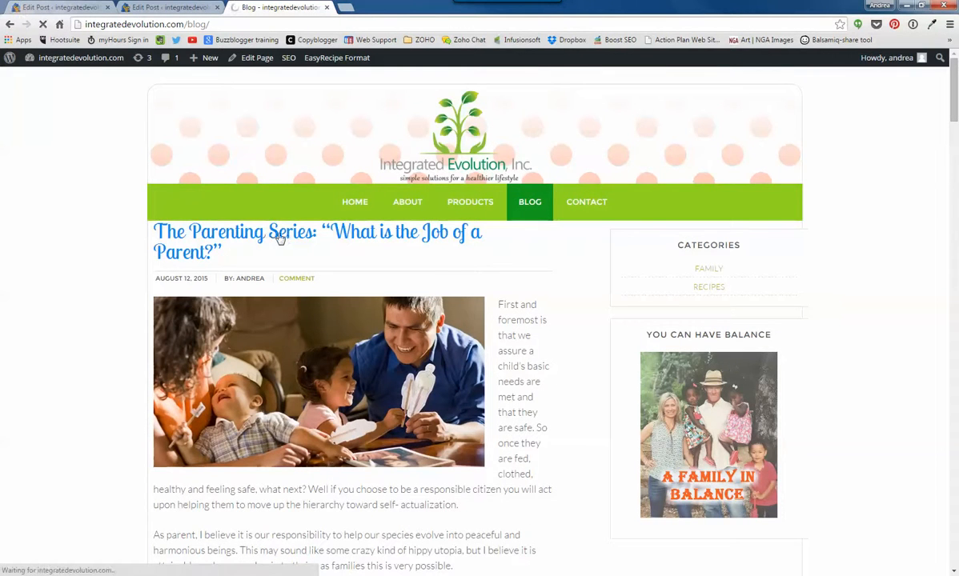
pyautogui.scroll(-7, 543, 431)
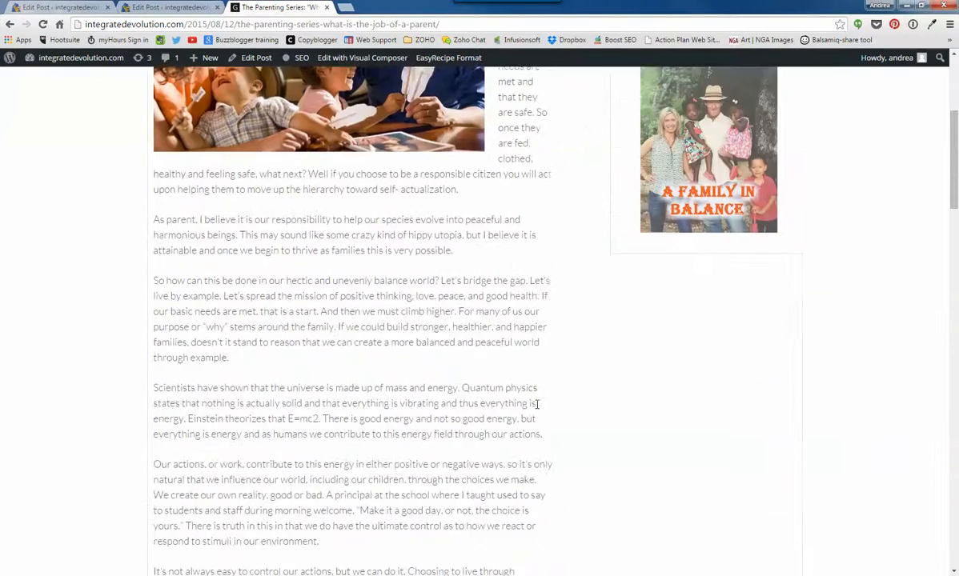
pyautogui.scroll(-5, 537, 405)
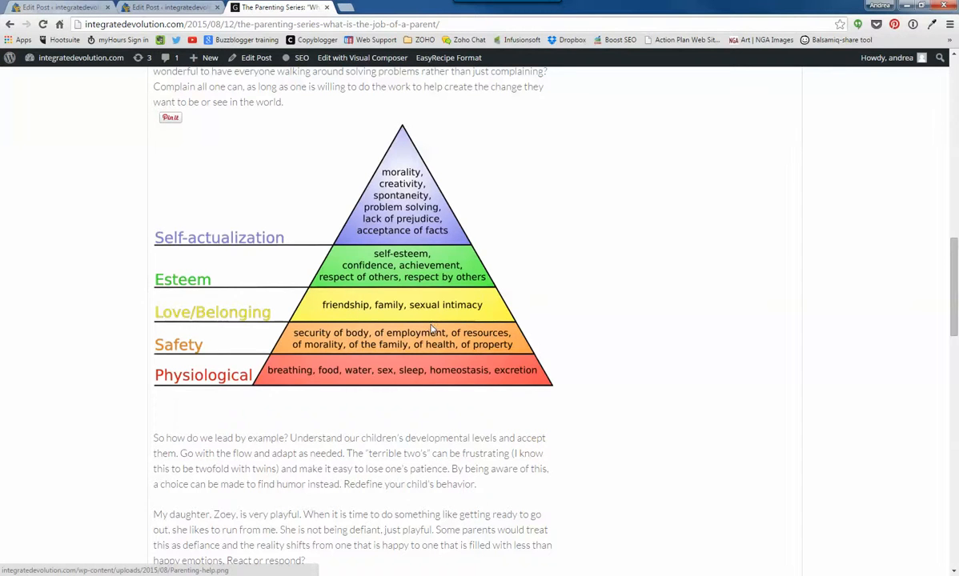
# - View the pyramid's linked image file, return to the live post and review the text around and below the image
pyautogui.click(404, 308)
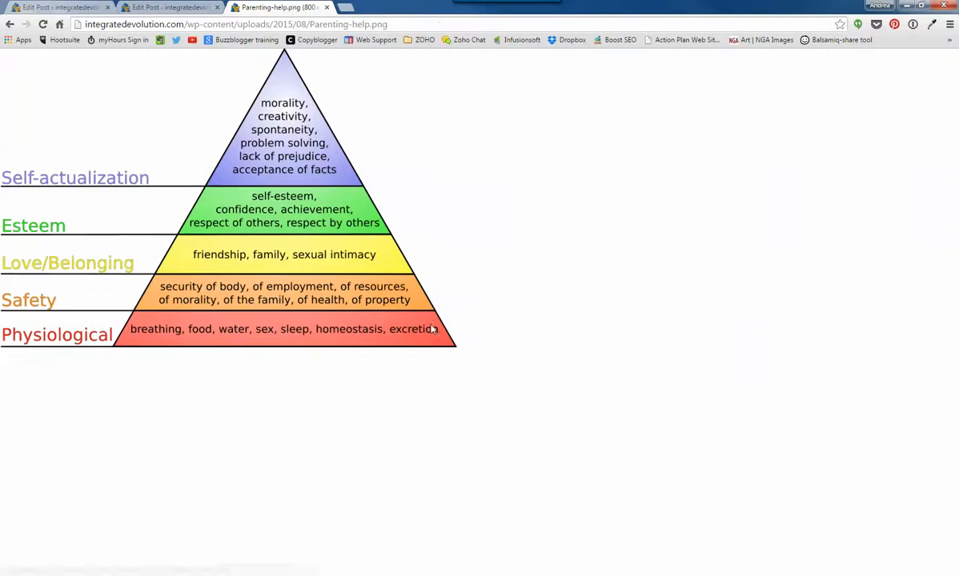
pyautogui.click(9, 24)
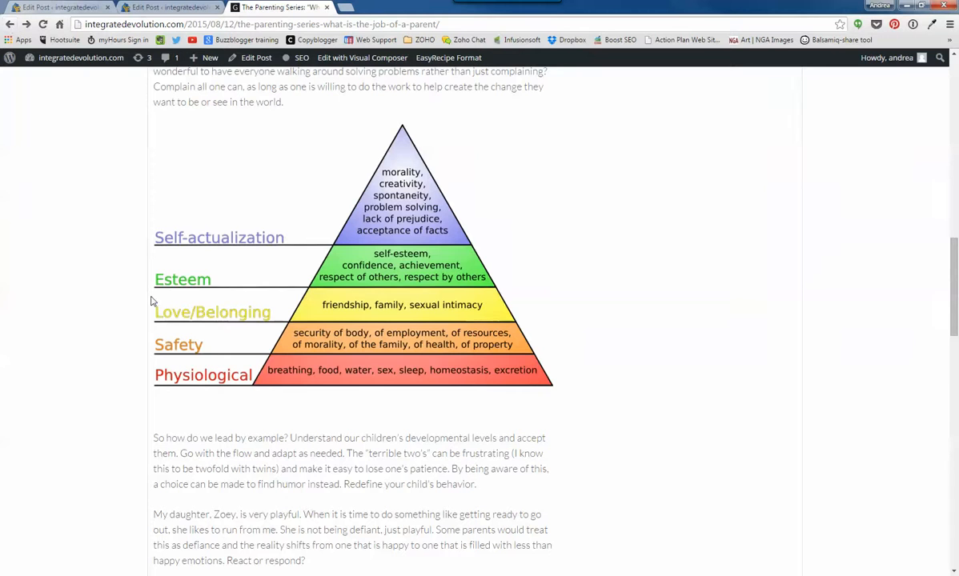
pyautogui.scroll(6, 180, 417)
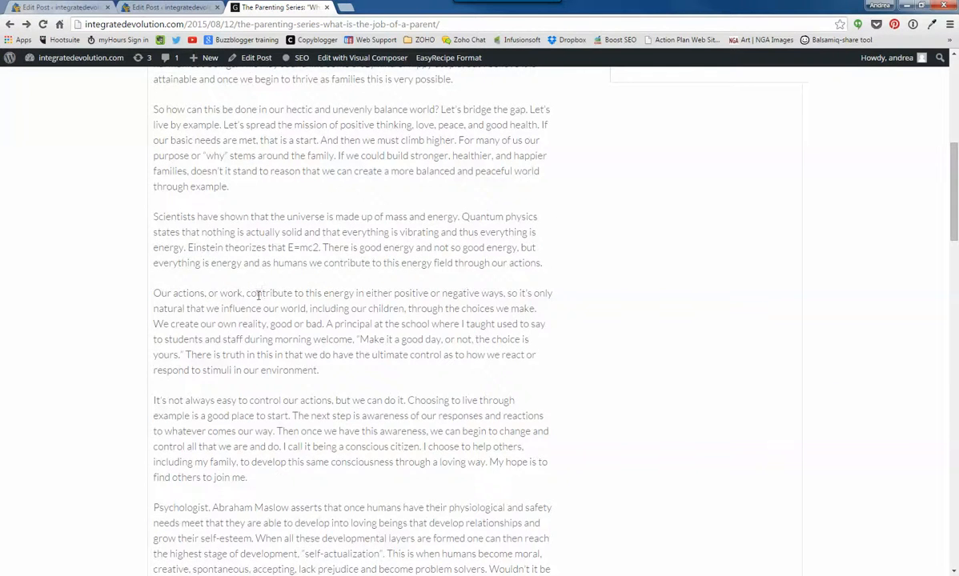
pyautogui.scroll(-6, 338, 496)
pyautogui.scroll(-3, 338, 496)
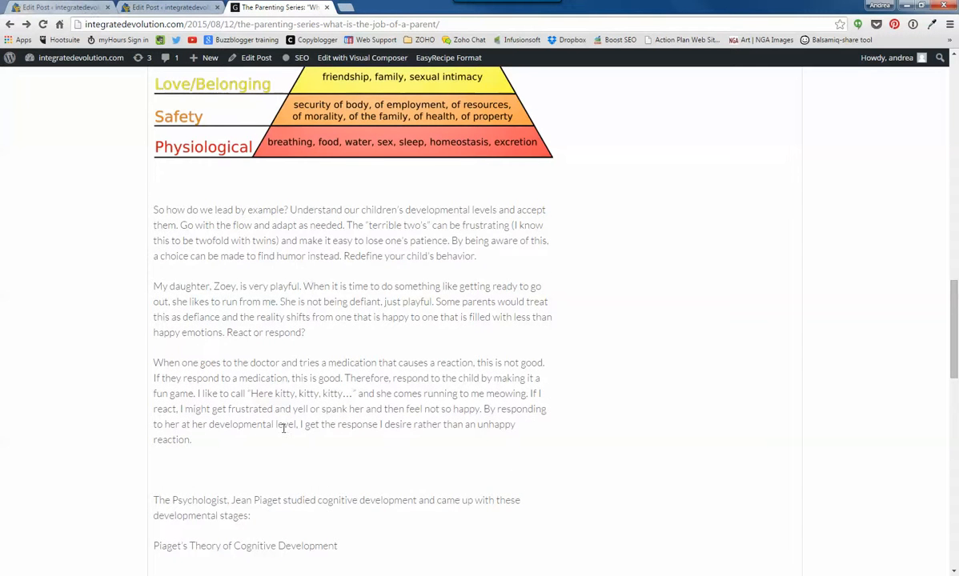
pyautogui.scroll(-2, 283, 428)
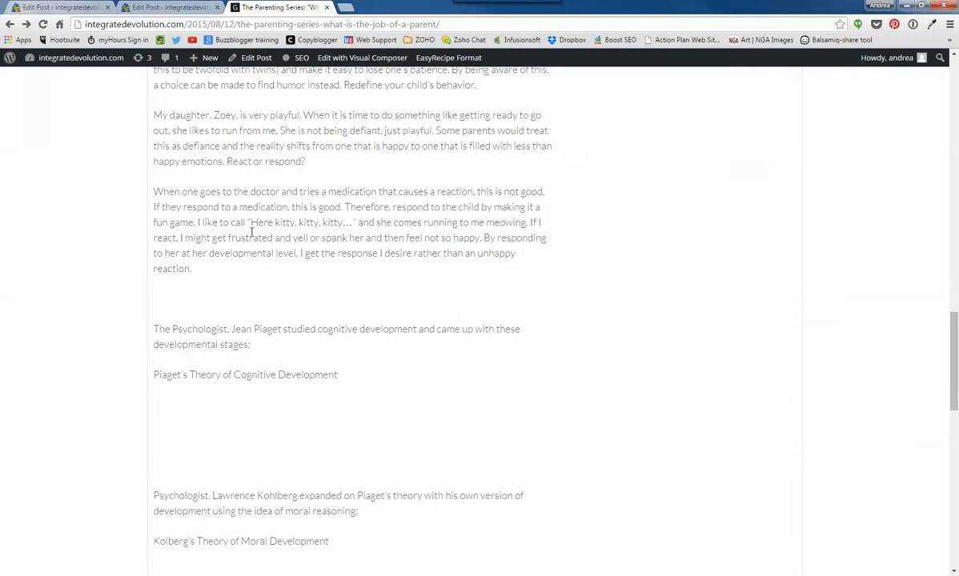
# - Return to the post editor, center-align the pyramid image below the Maslow paragraph and enlarge it slightly
pyautogui.click(56, 6)
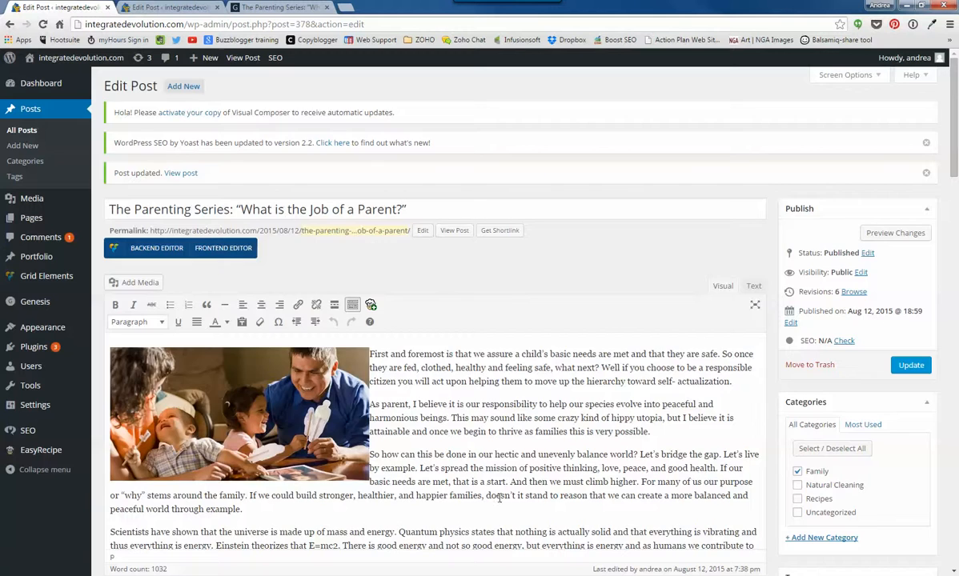
pyautogui.scroll(-5, 480, 477)
pyautogui.scroll(-2, 500, 487)
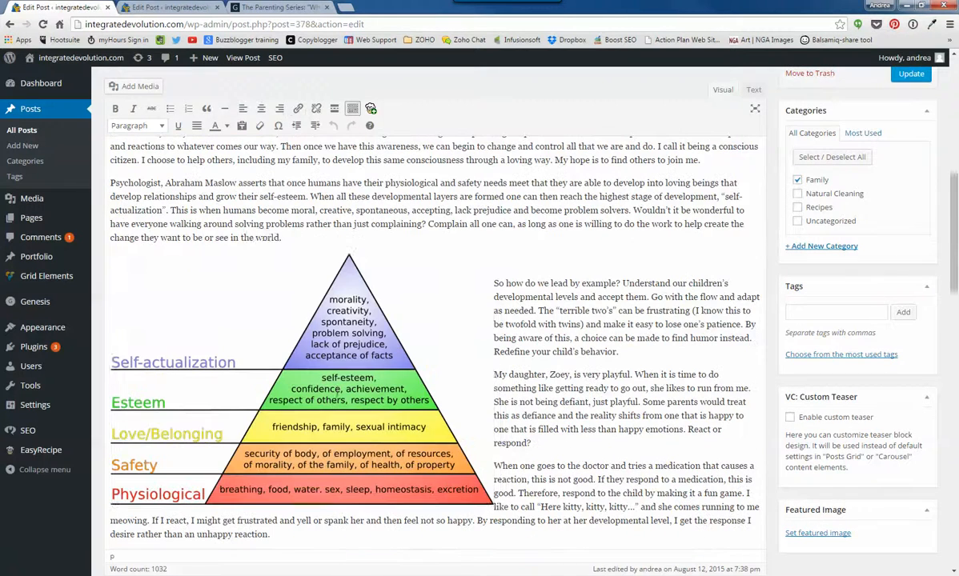
pyautogui.click(410, 261)
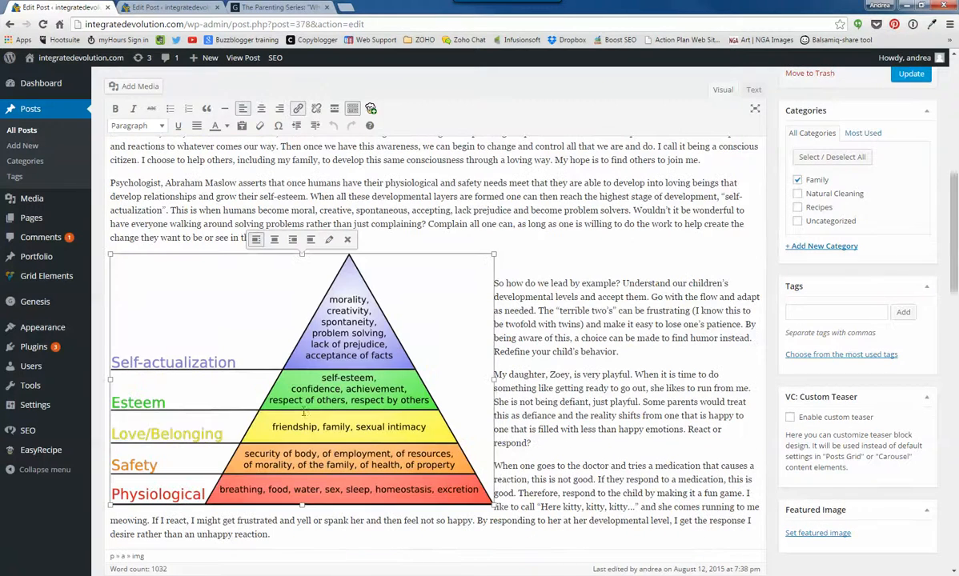
pyautogui.click(328, 239)
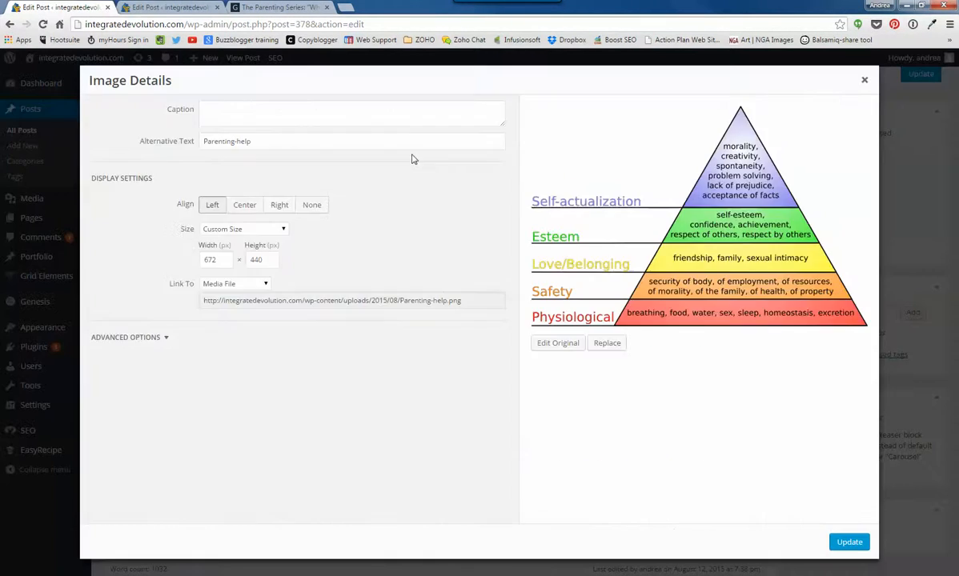
pyautogui.click(238, 208)
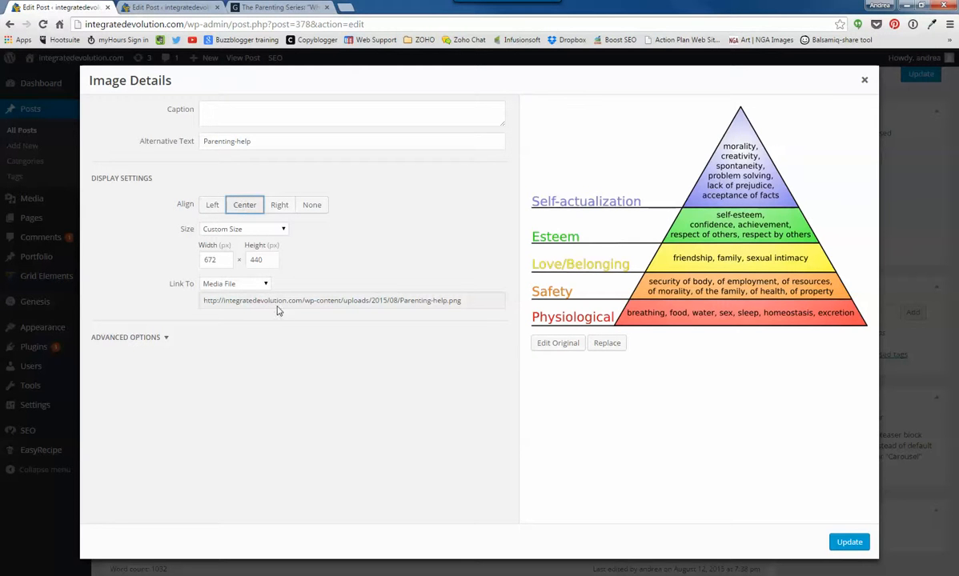
pyautogui.click(850, 543)
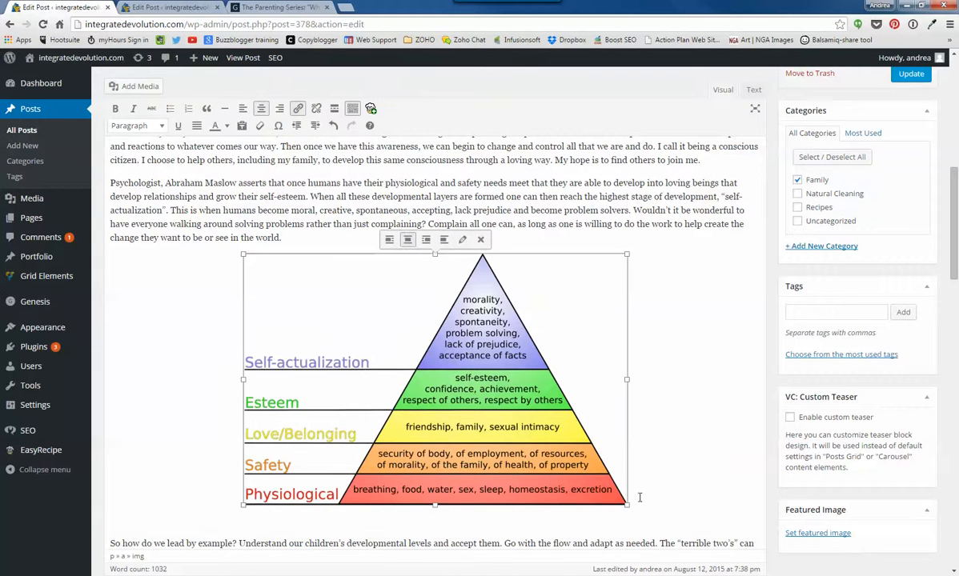
pyautogui.moveTo(628, 507); pyautogui.dragTo(717, 521)
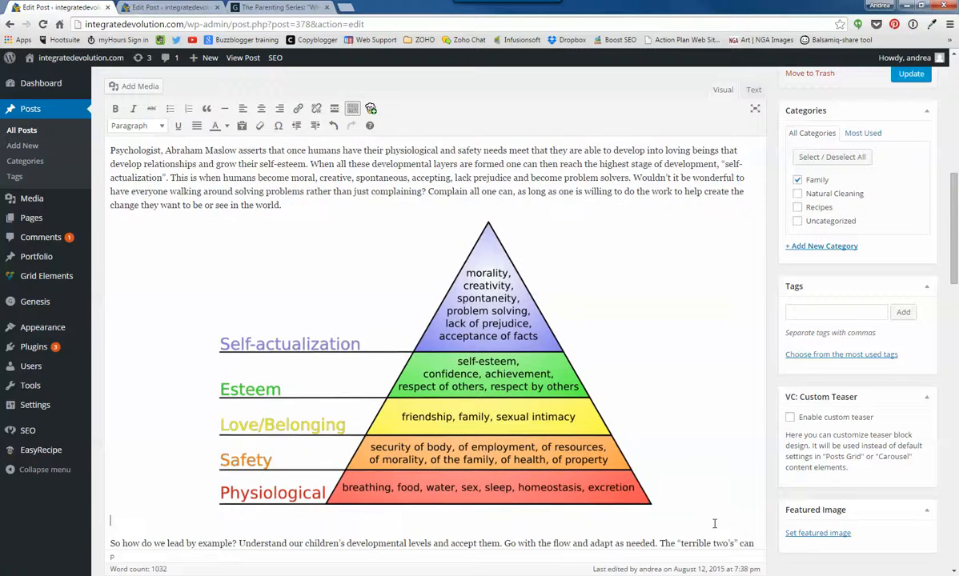
# - Remove the empty lines between the paragraphs from “The Psychologist, Jean Piaget” through “The behavioral psychologist”
pyautogui.scroll(-2, 715, 524)
pyautogui.scroll(-1, 714, 523)
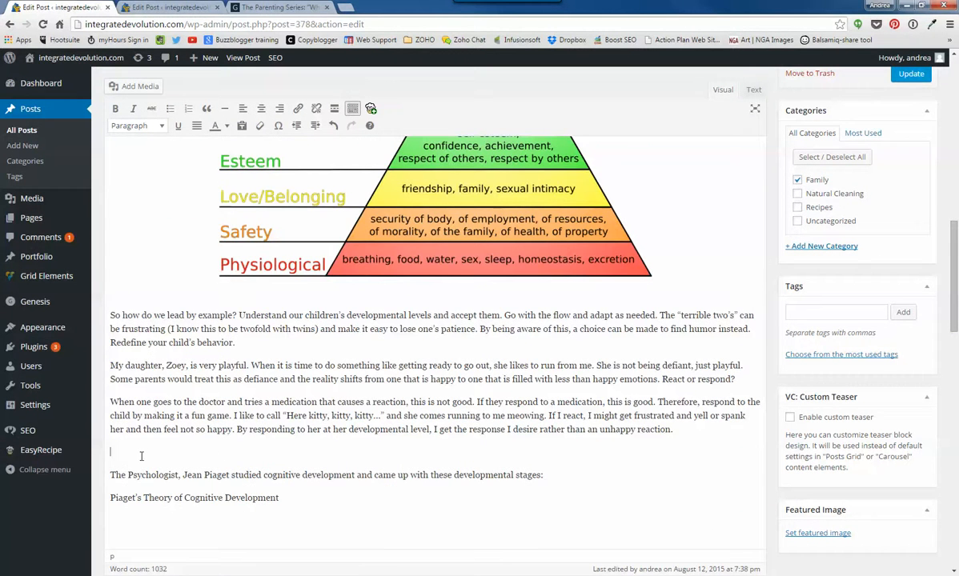
pyautogui.press('Delete')
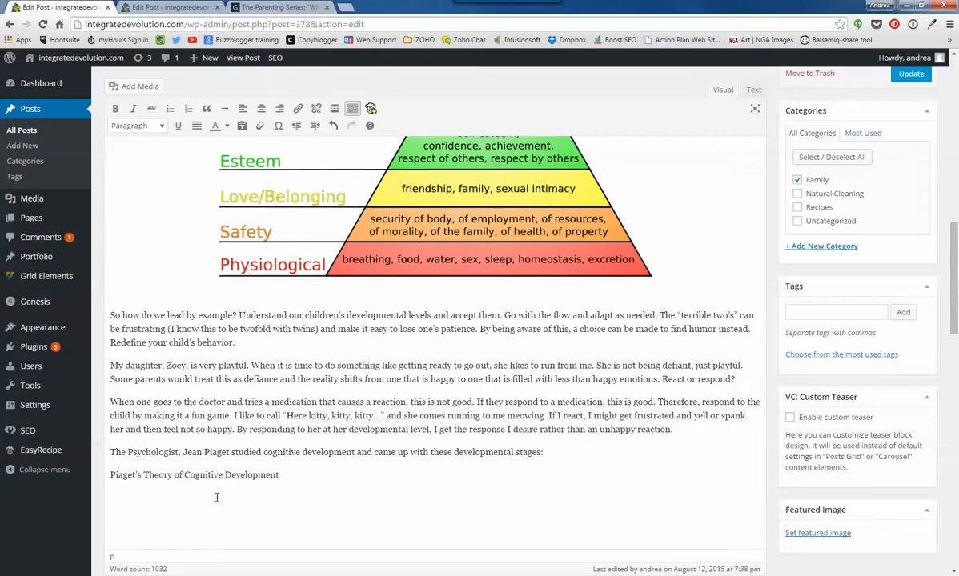
pyautogui.scroll(-2, 264, 515)
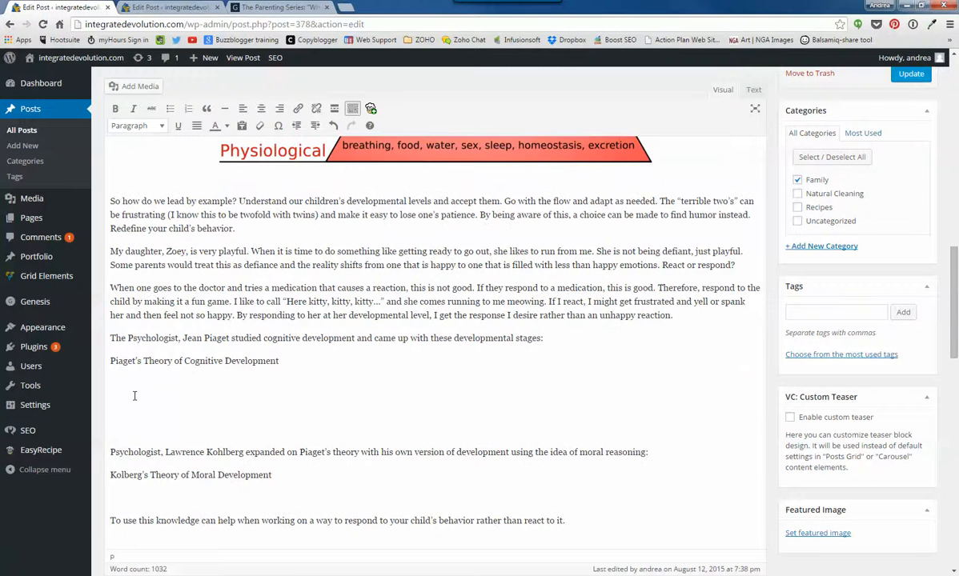
pyautogui.press('Delete')
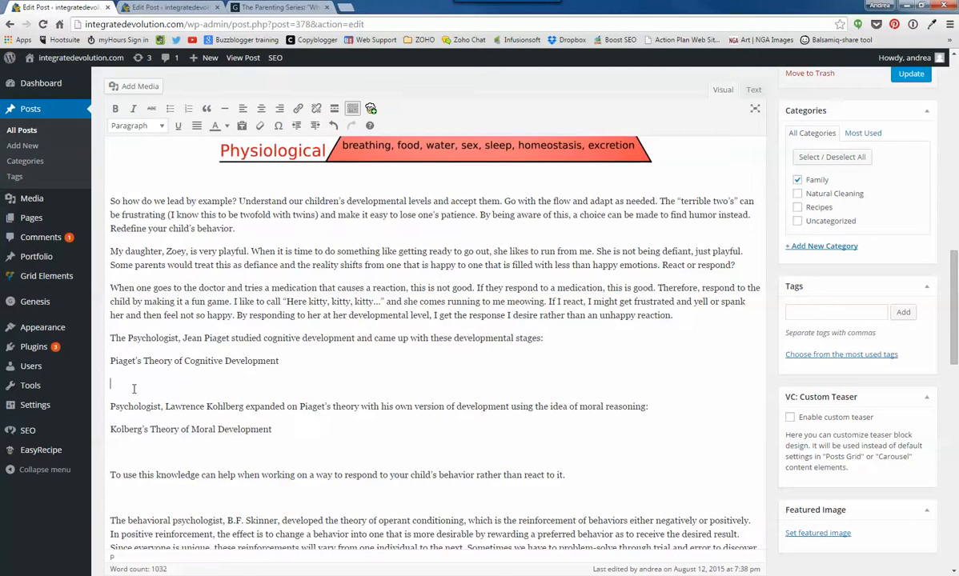
pyautogui.press('Delete')
pyautogui.press('Delete')
pyautogui.press('Delete')
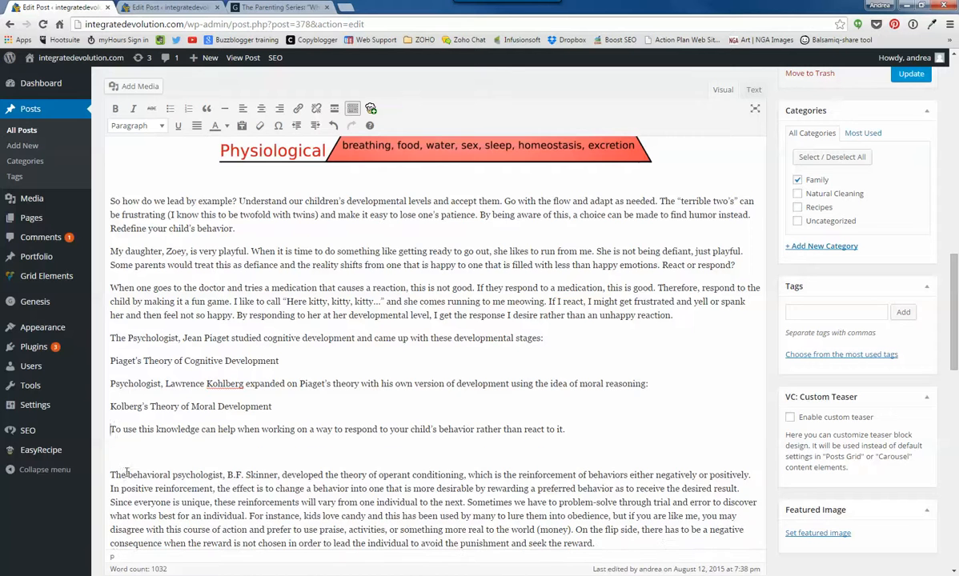
pyautogui.press('Delete')
pyautogui.scroll(-2, 243, 498)
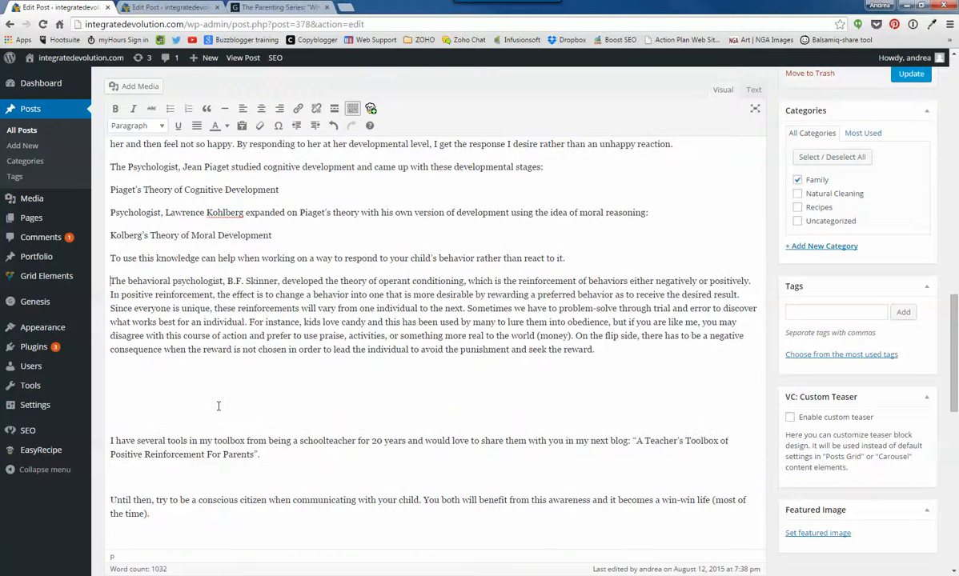
# - Remove the empty lines above “I have several tools” and “Until then”, and the blank line ending the post
pyautogui.press('Delete')
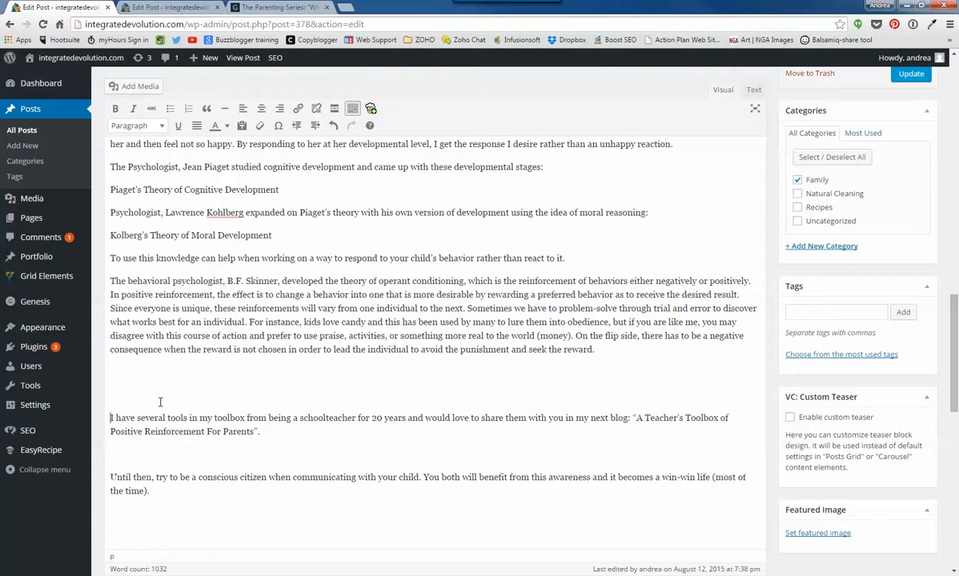
pyautogui.press('BackSpace')
pyautogui.press('Delete')
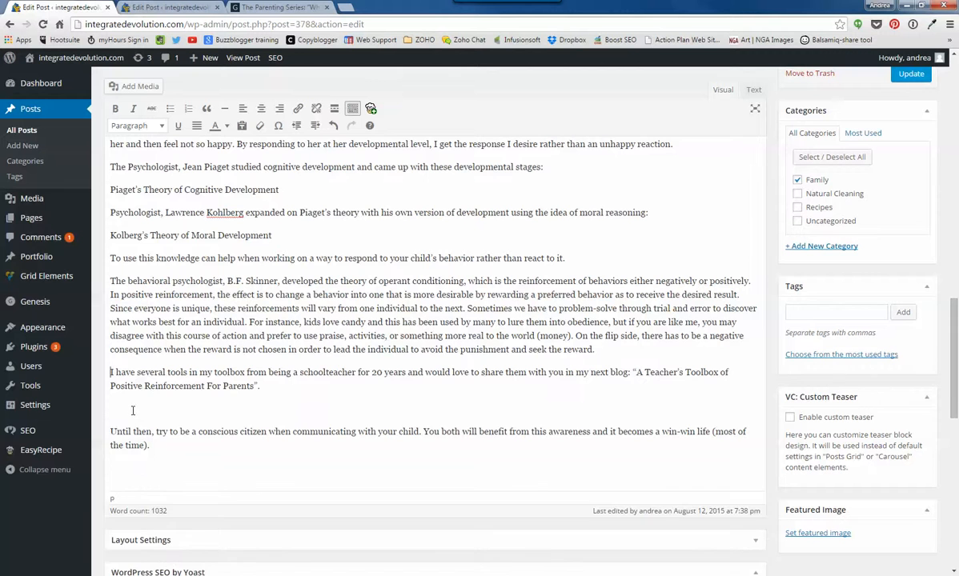
pyautogui.press('Delete')
pyautogui.scroll(-2, 228, 291)
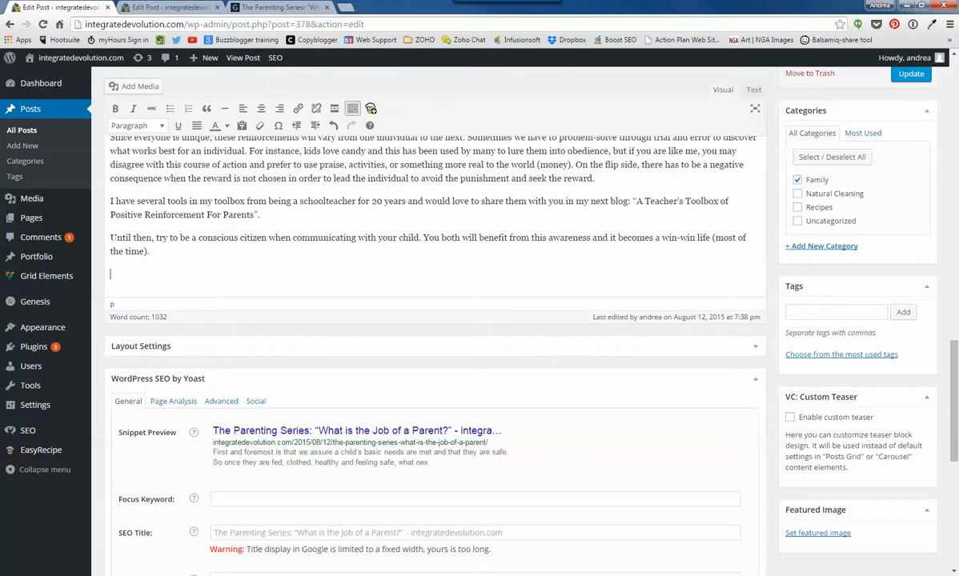
pyautogui.press('BackSpace')
# - Update the published post with the centered image and the tightened paragraph spacing
pyautogui.scroll(2, 720, 263)
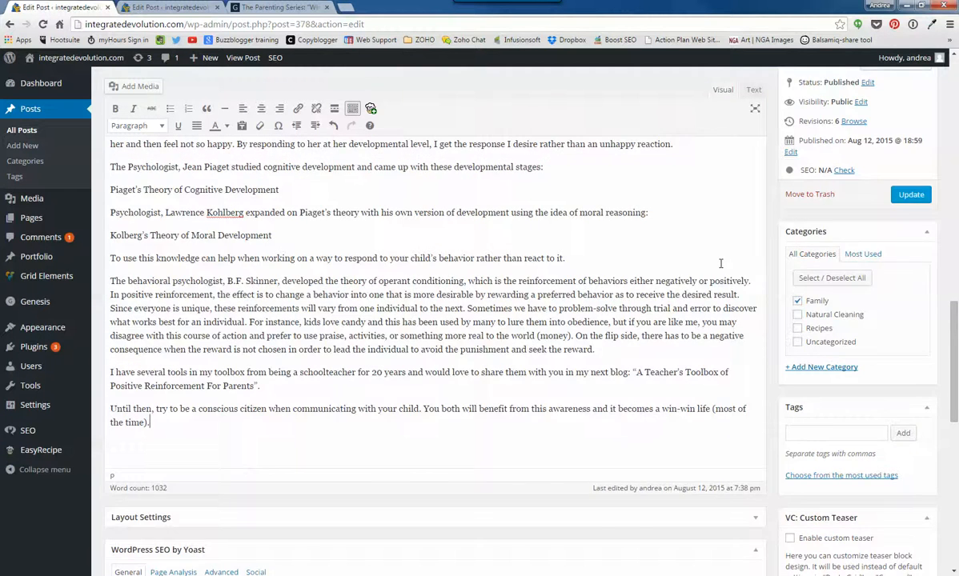
pyautogui.scroll(3, 720, 263)
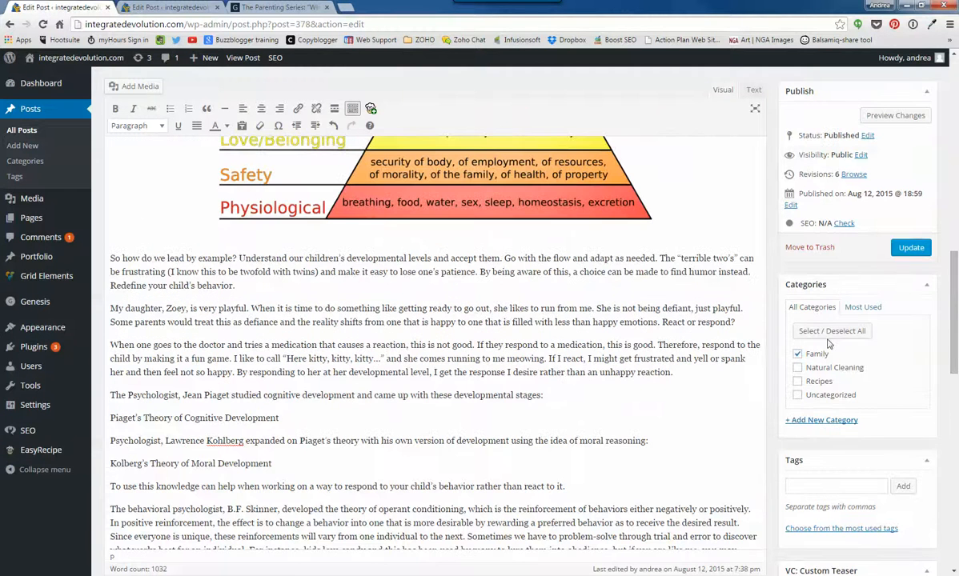
pyautogui.click(910, 249)
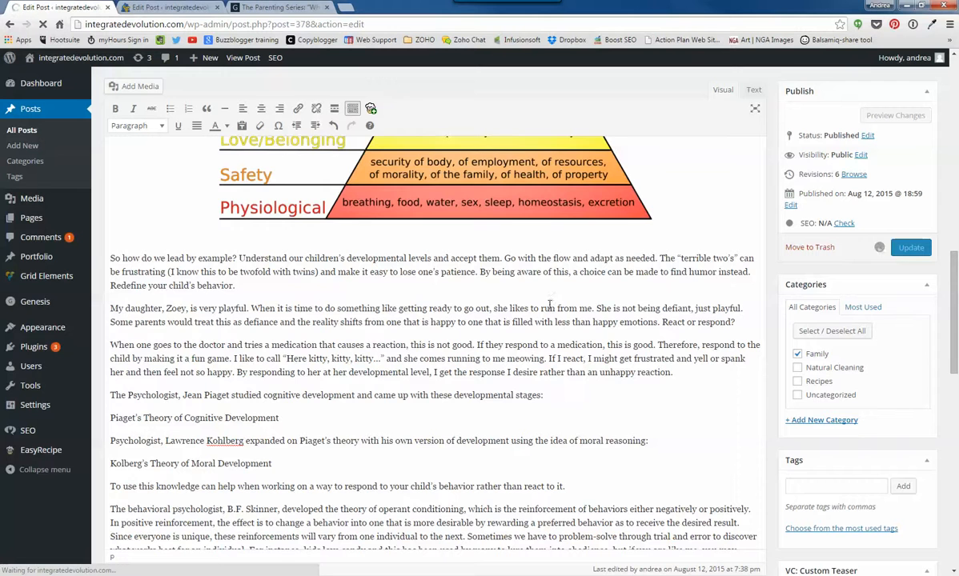
pyautogui.scroll(3, 552, 297)
pyautogui.scroll(2, 552, 297)
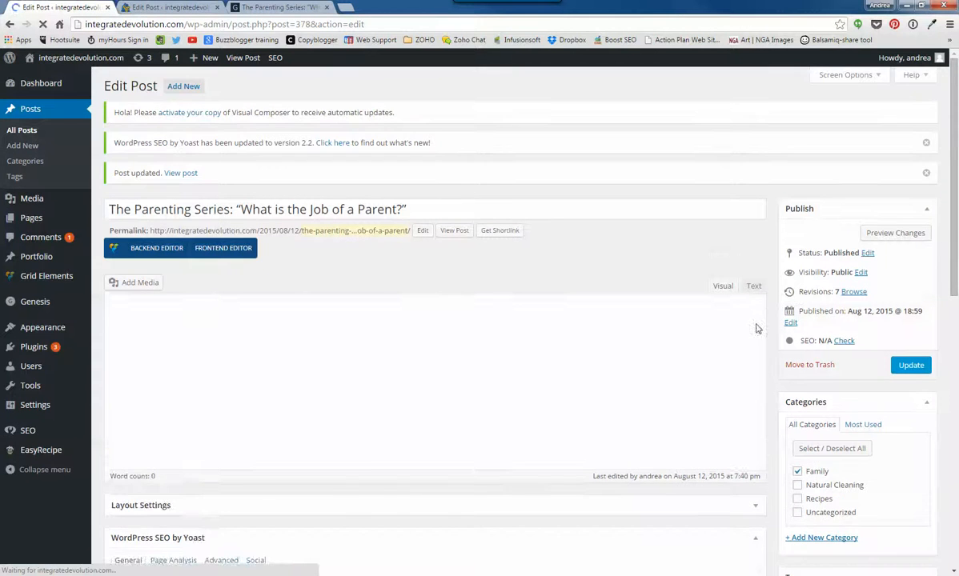
# - Add an empty line below “Piaget’s Theory of Cognitive Development” and format that title as Heading 3
pyautogui.scroll(-5, 636, 342)
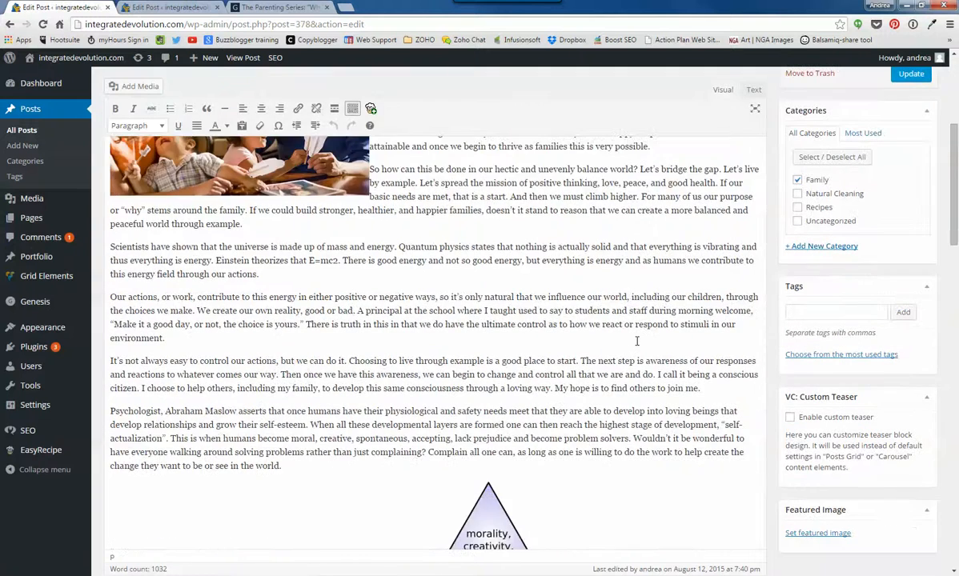
pyautogui.scroll(-6, 638, 340)
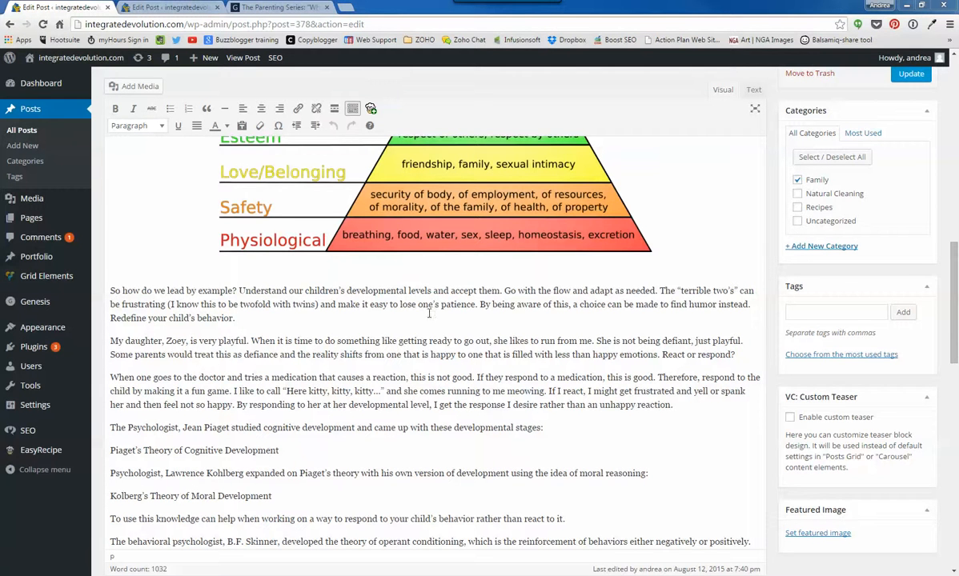
pyautogui.click(334, 394)
pyautogui.click(305, 451)
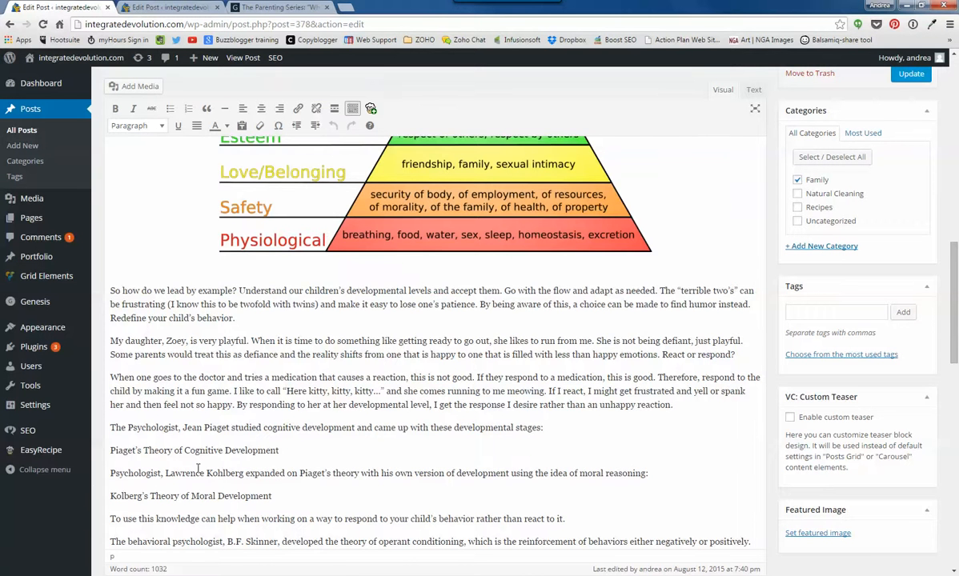
pyautogui.press('Return')
pyautogui.moveTo(279, 427); pyautogui.dragTo(99, 428)
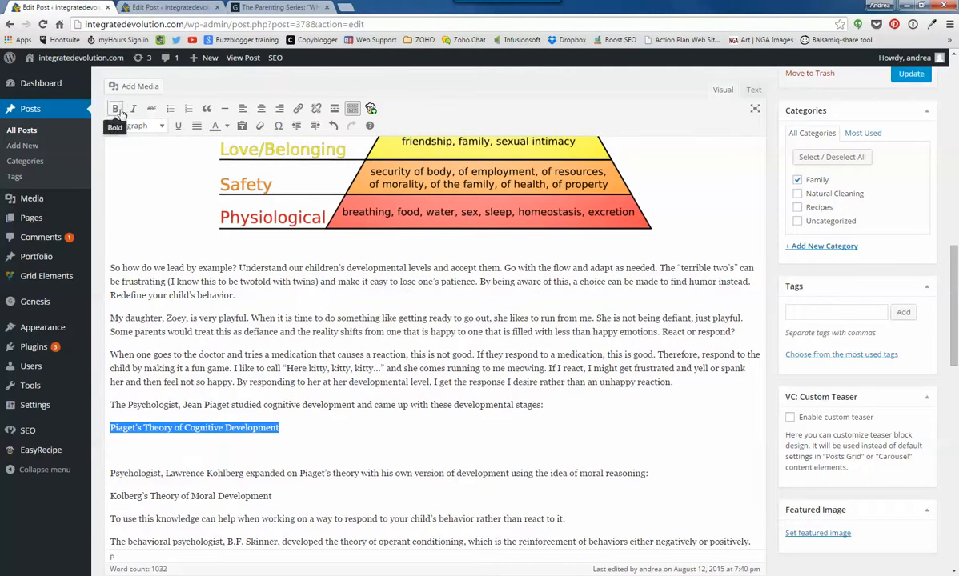
pyautogui.click(154, 125)
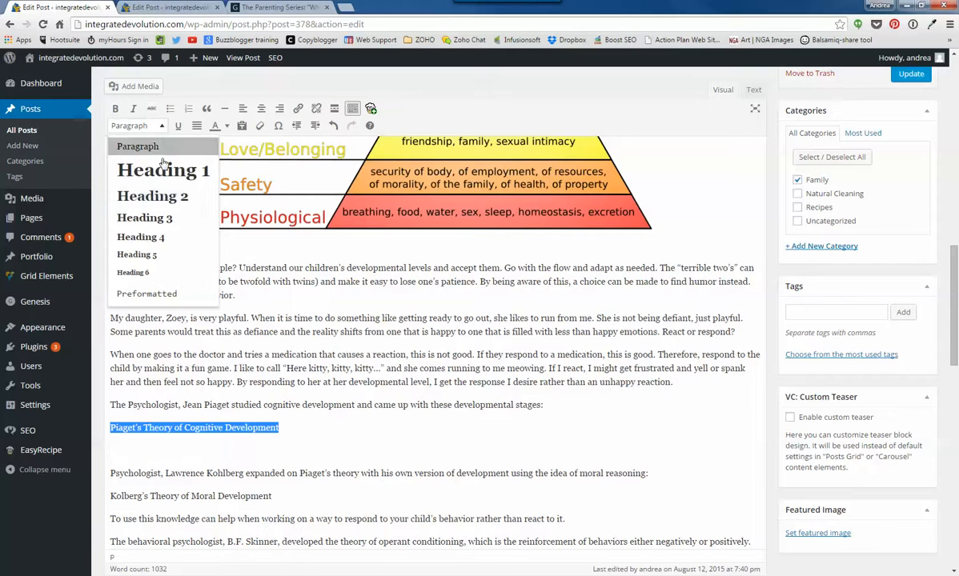
pyautogui.click(152, 216)
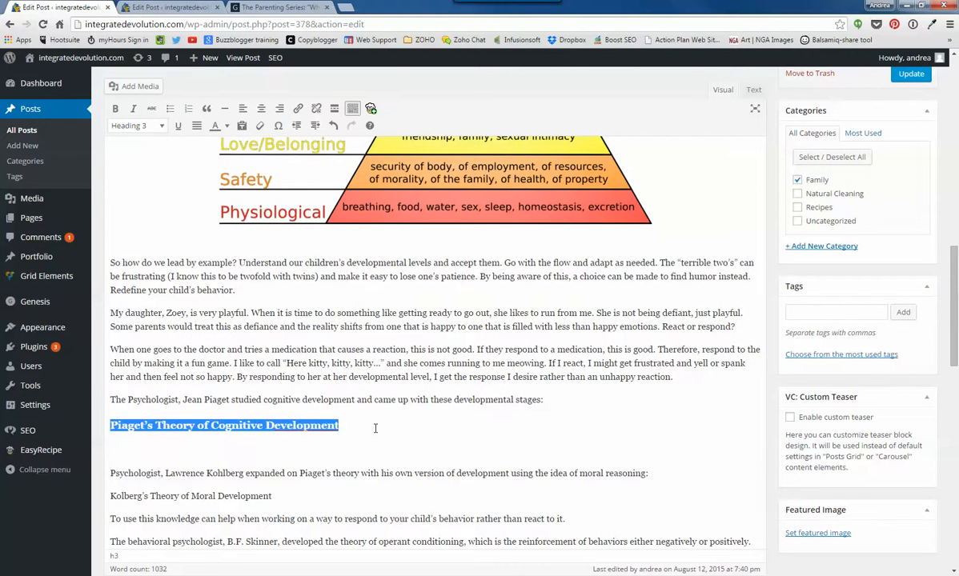
# - Split the Piaget sentence from the title text misplaced inside it and restore the initial P of “Psychologist”
pyautogui.moveTo(320, 424); pyautogui.dragTo(128, 400)
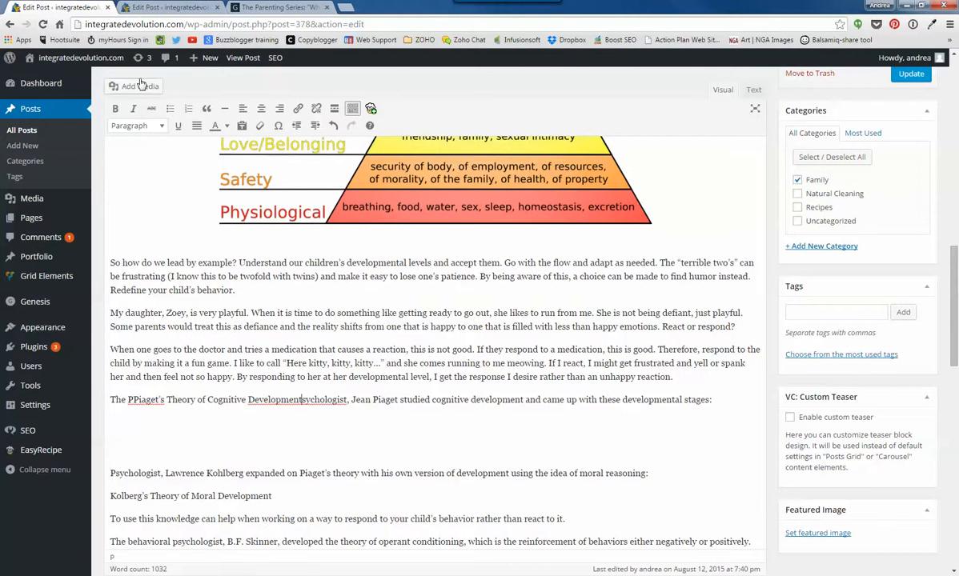
pyautogui.press('Return')
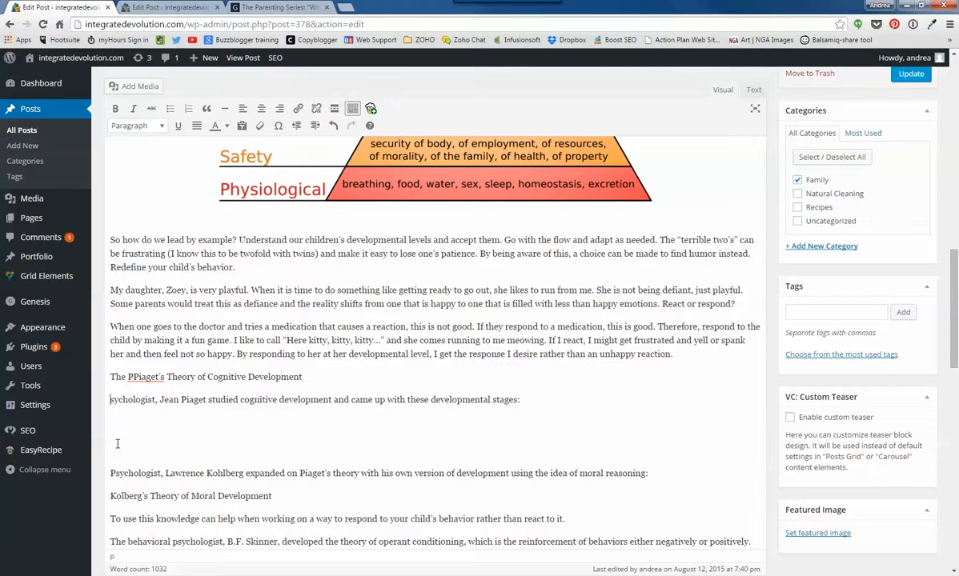
pyautogui.write('P')
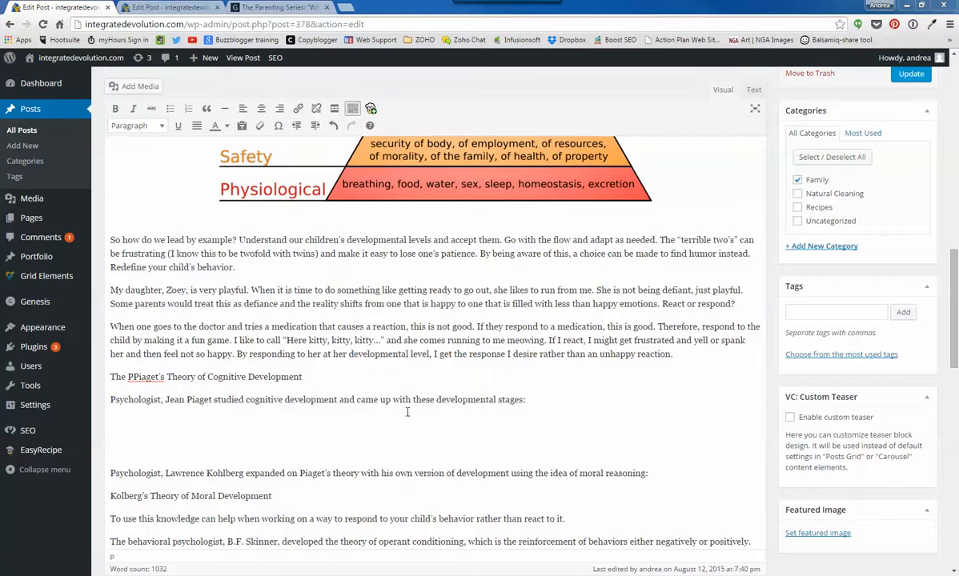
# - Move the misplaced Piaget title to the empty Heading 3 line below the sentence and remove its extra P
pyautogui.click(342, 423)
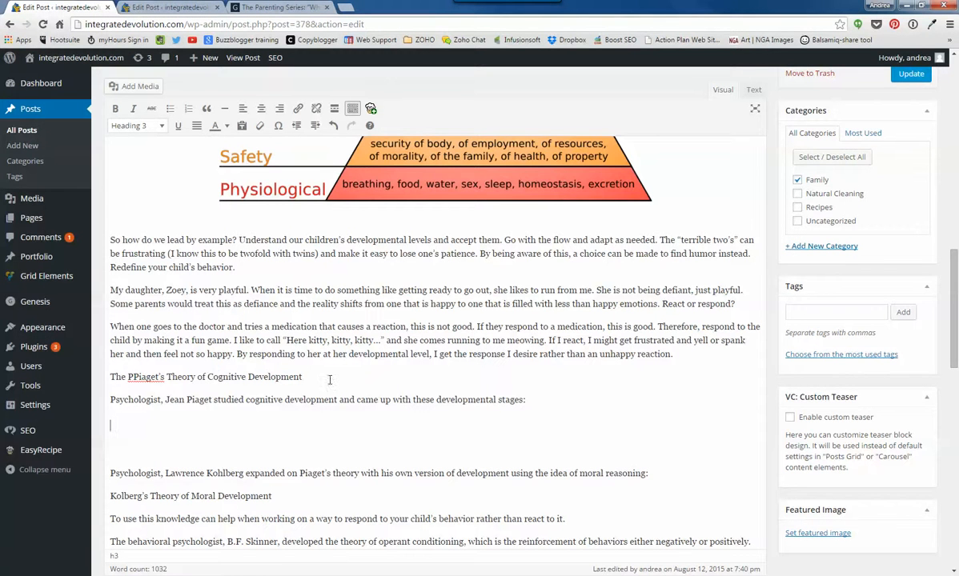
pyautogui.moveTo(330, 380); pyautogui.dragTo(83, 382)
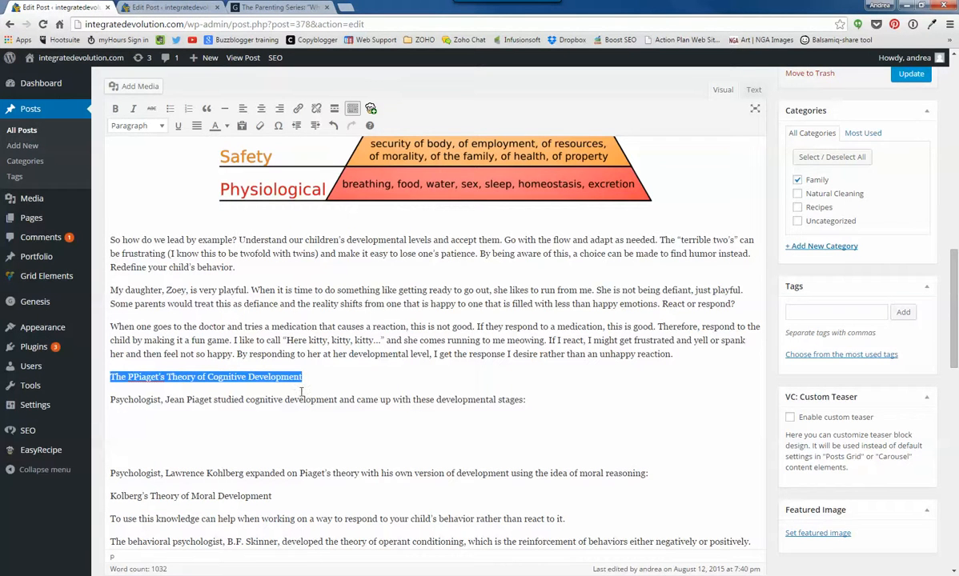
pyautogui.rightClick(279, 370)
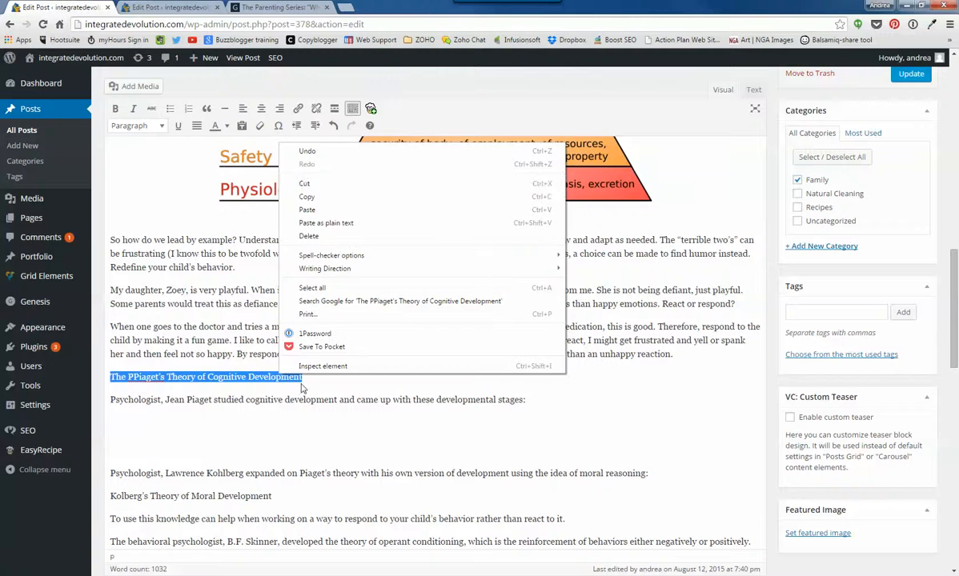
pyautogui.click(343, 177)
pyautogui.press('Delete')
pyautogui.click(158, 405)
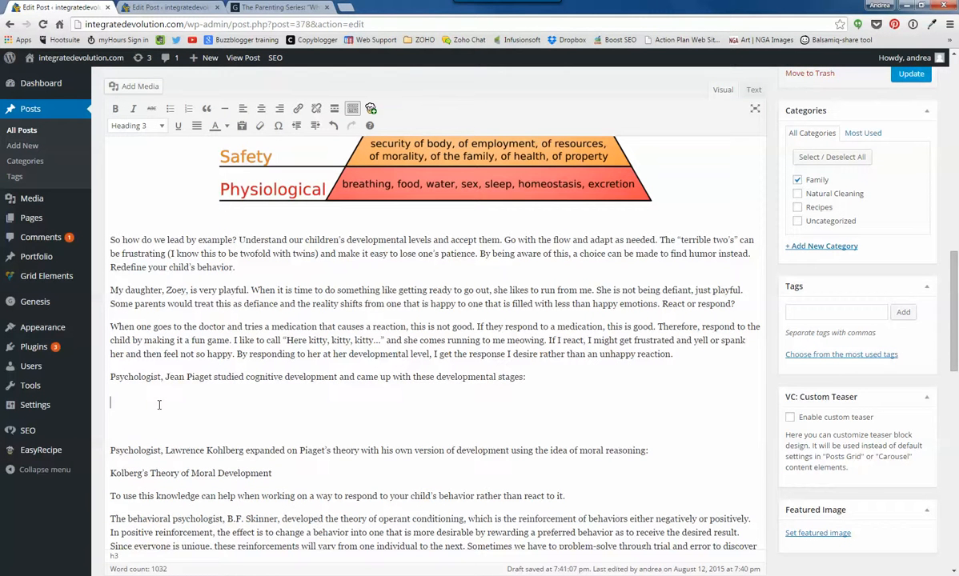
pyautogui.hotkey('ctrl', 'v')
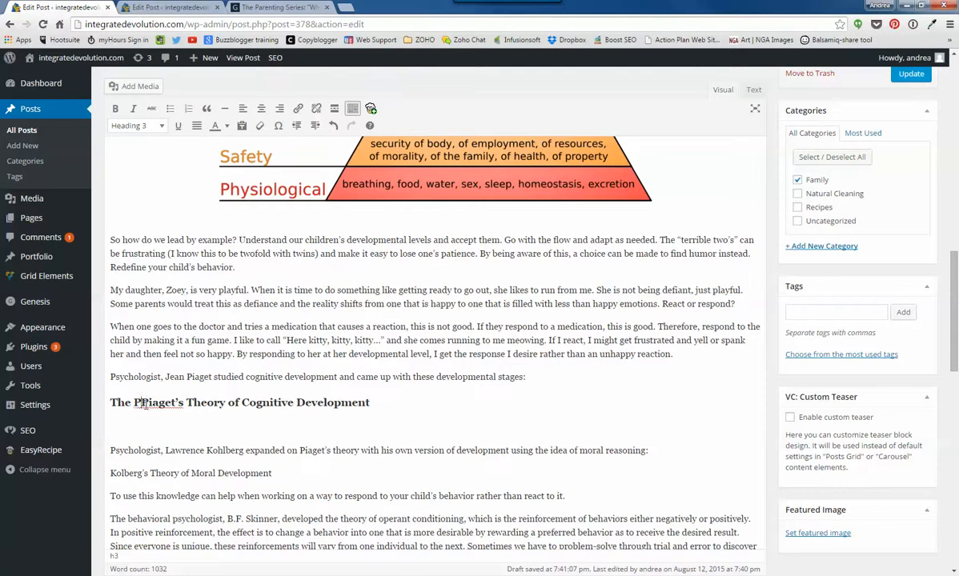
pyautogui.click(144, 402)
pyautogui.press('BackSpace')
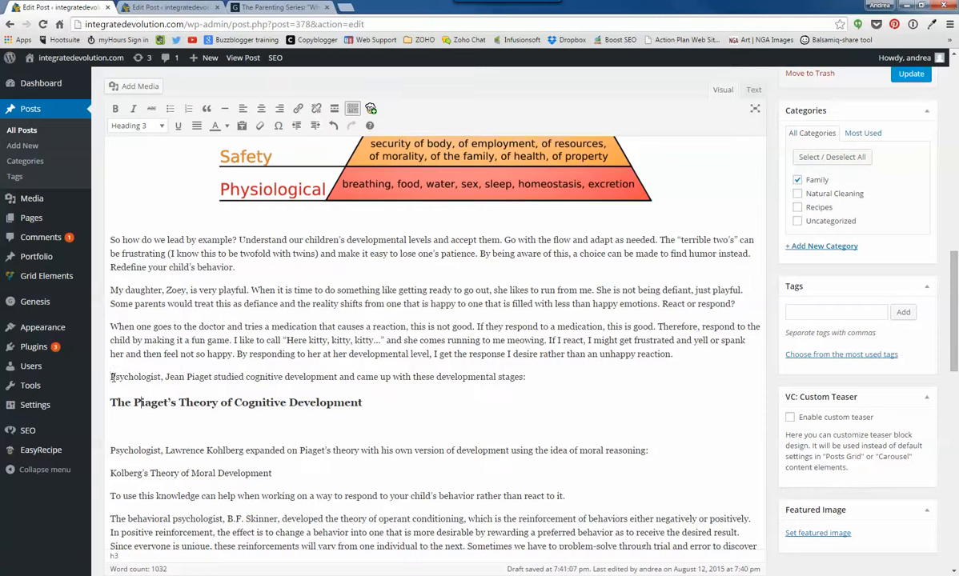
# - Move the misplaced “The” from the Piaget title to the start of the “Psychologist, Jean Piaget” sentence, and center both lines
pyautogui.click(112, 378)
pyautogui.write('The')
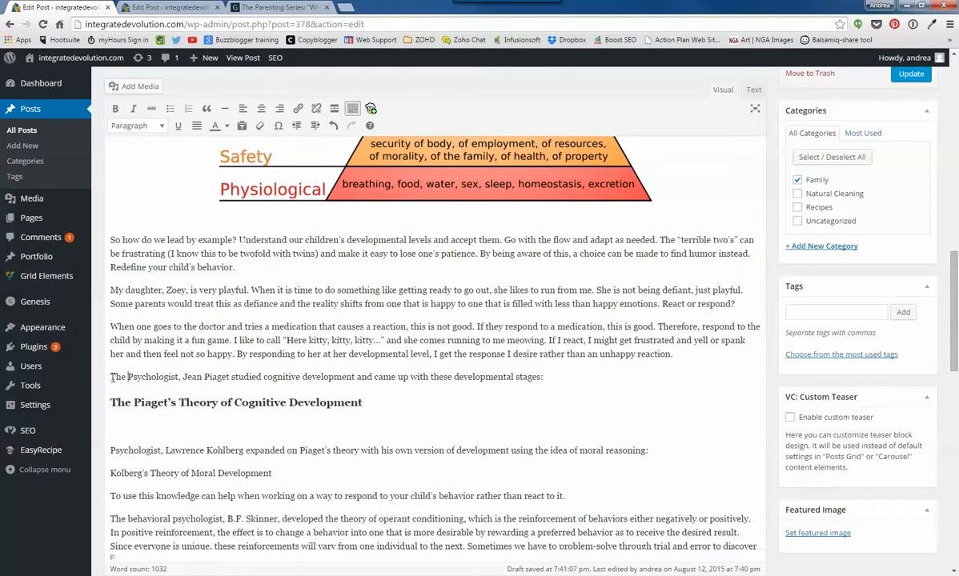
pyautogui.moveTo(134, 401); pyautogui.dragTo(103, 399)
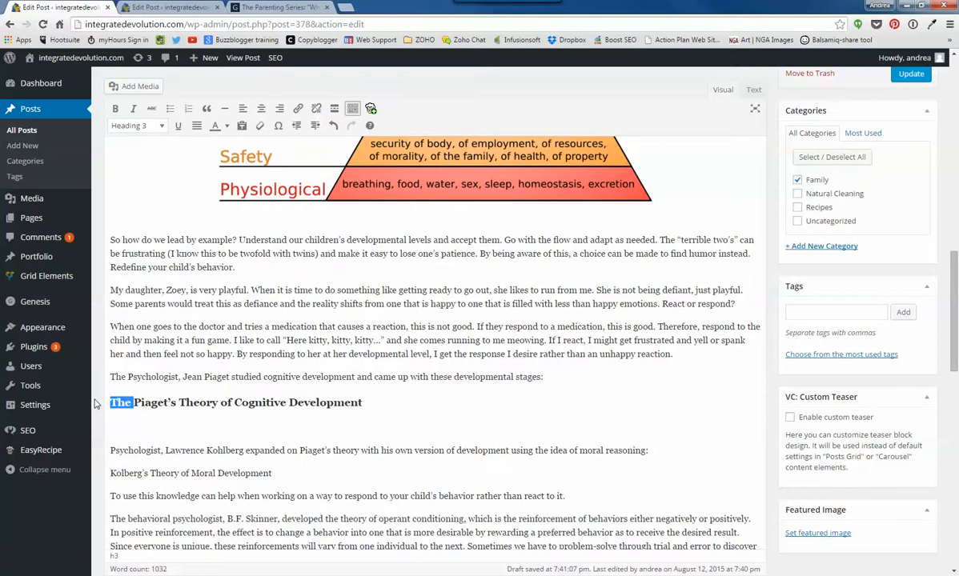
pyautogui.press('BackSpace')
pyautogui.moveTo(339, 401); pyautogui.dragTo(109, 376)
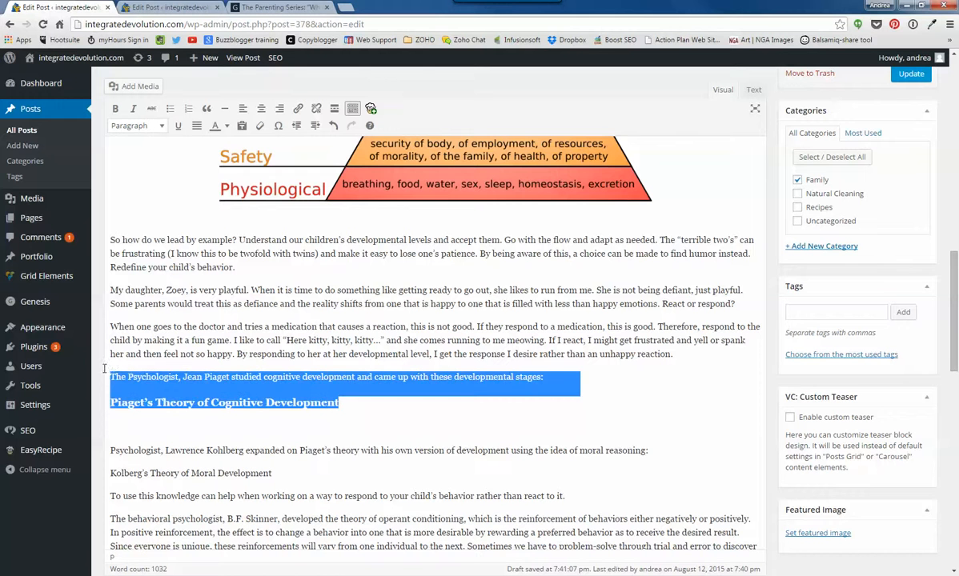
pyautogui.click(261, 110)
# - Insert parenting-chart.jpg from the media library at full size, 800 × 400, on the empty line below the Piaget heading
pyautogui.click(440, 429)
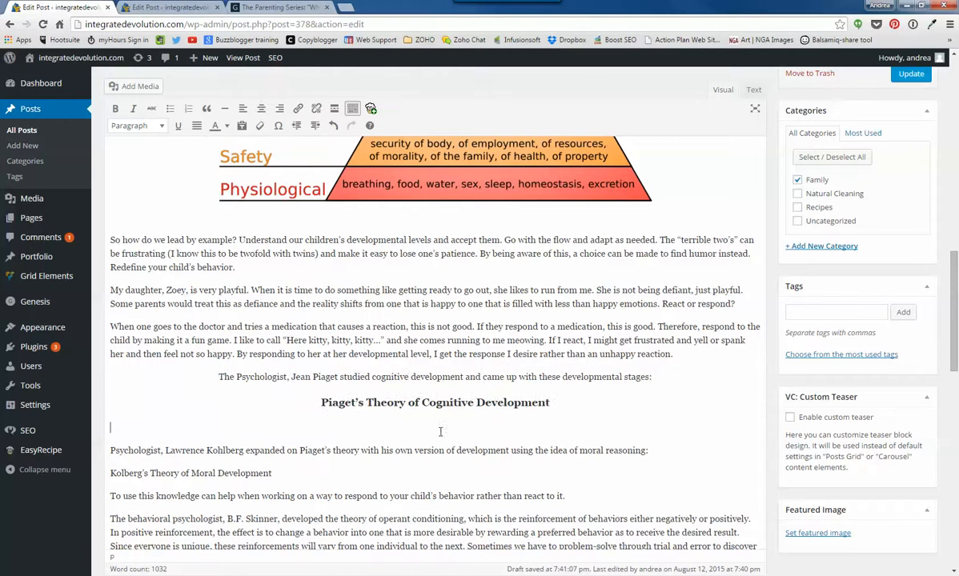
pyautogui.click(132, 89)
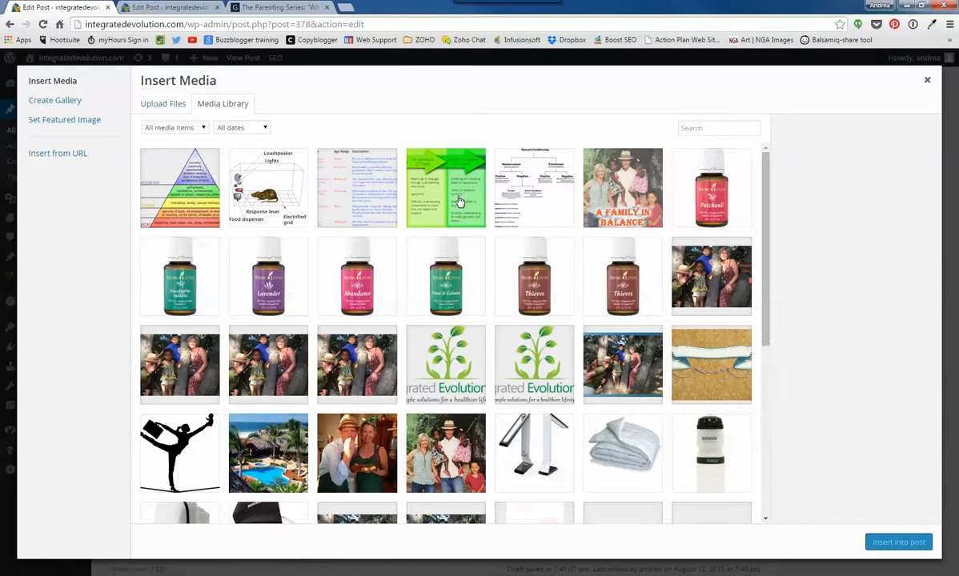
pyautogui.click(460, 202)
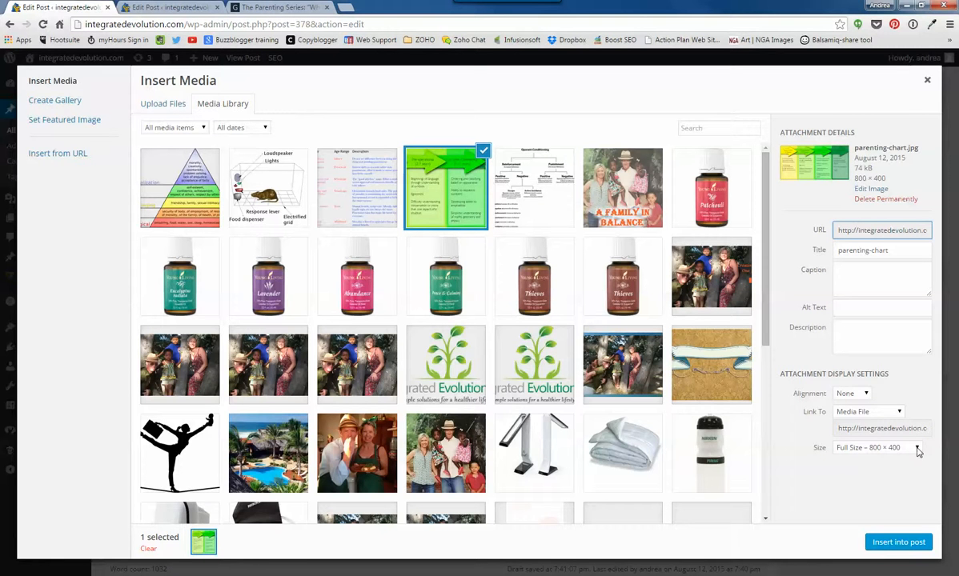
pyautogui.click(899, 542)
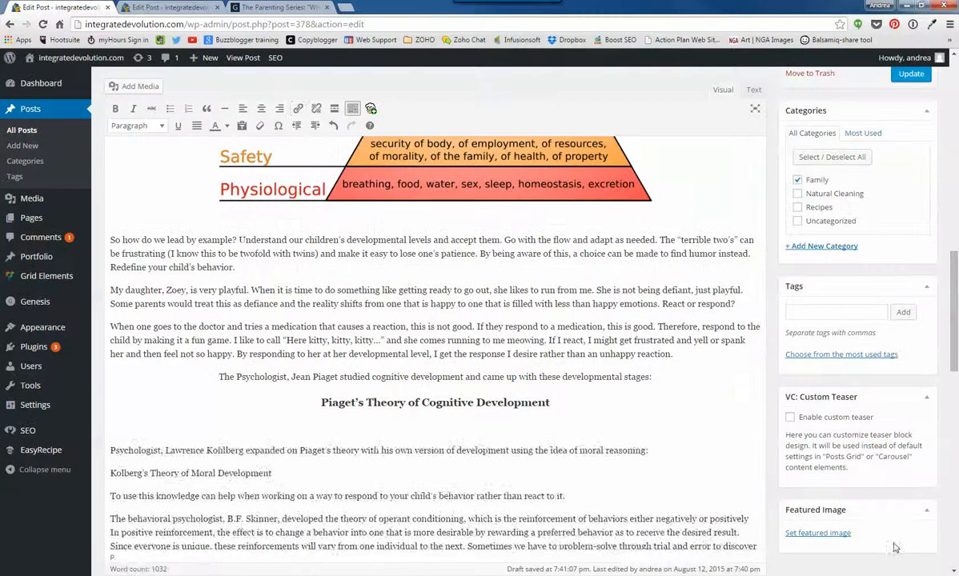
# - Center the four-column developmental stages chart below the Piaget heading
pyautogui.click(512, 468)
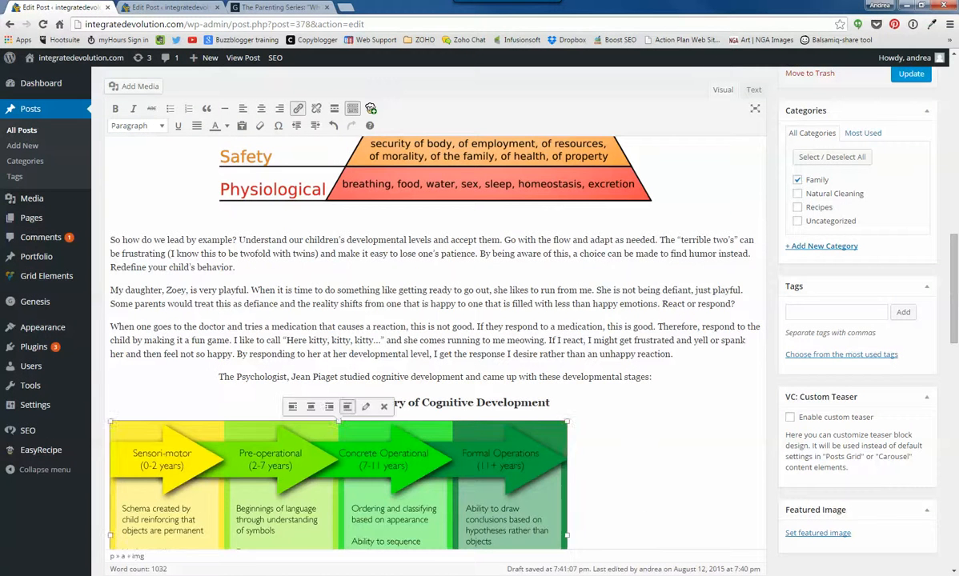
pyautogui.scroll(-2, 512, 468)
pyautogui.click(370, 374)
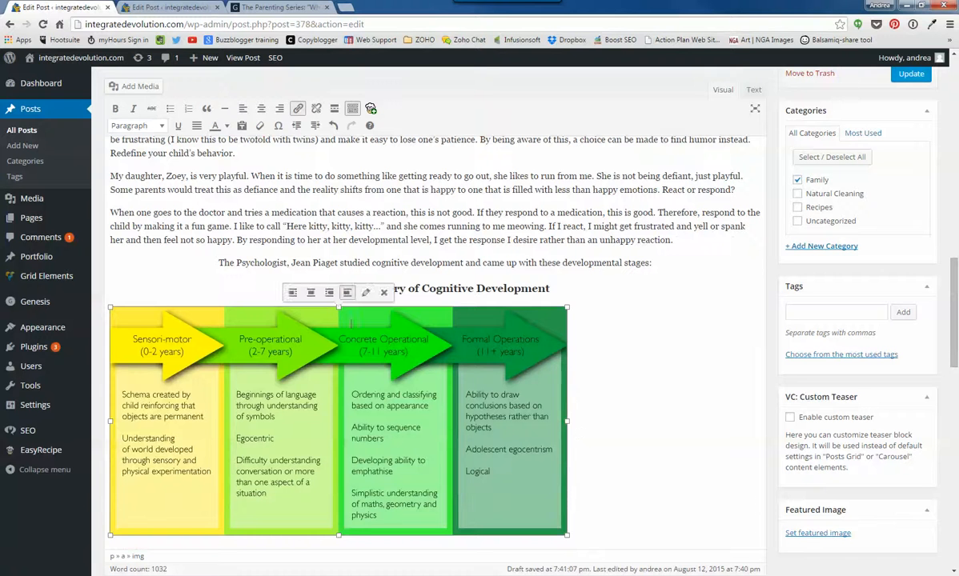
pyautogui.click(311, 292)
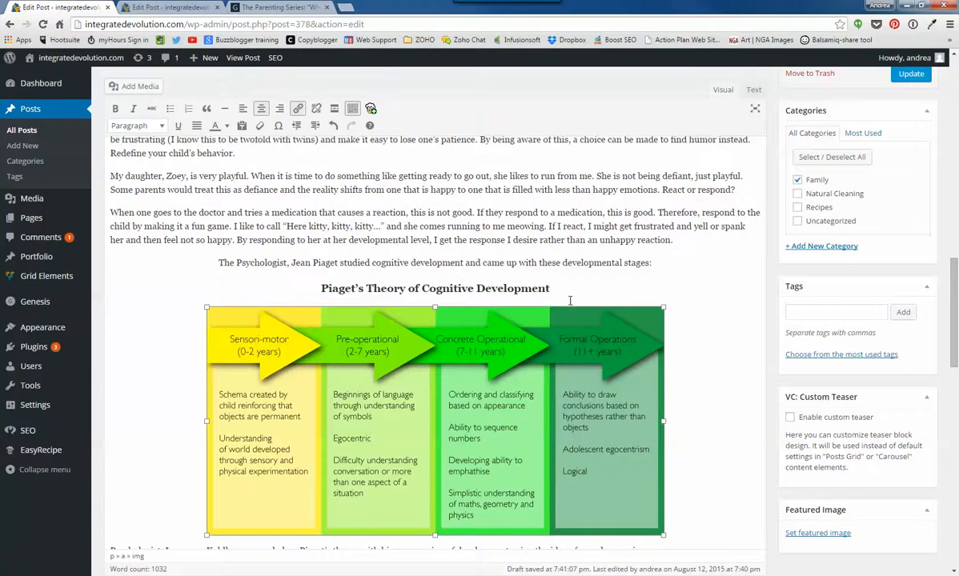
# - Update the post and reload its published page
pyautogui.scroll(2, 709, 357)
pyautogui.click(912, 137)
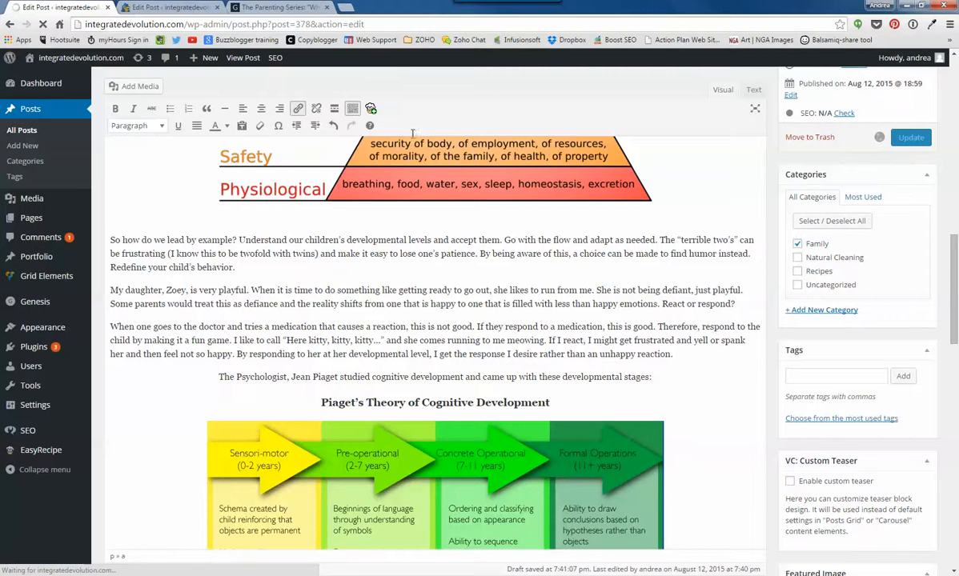
pyautogui.click(276, 7)
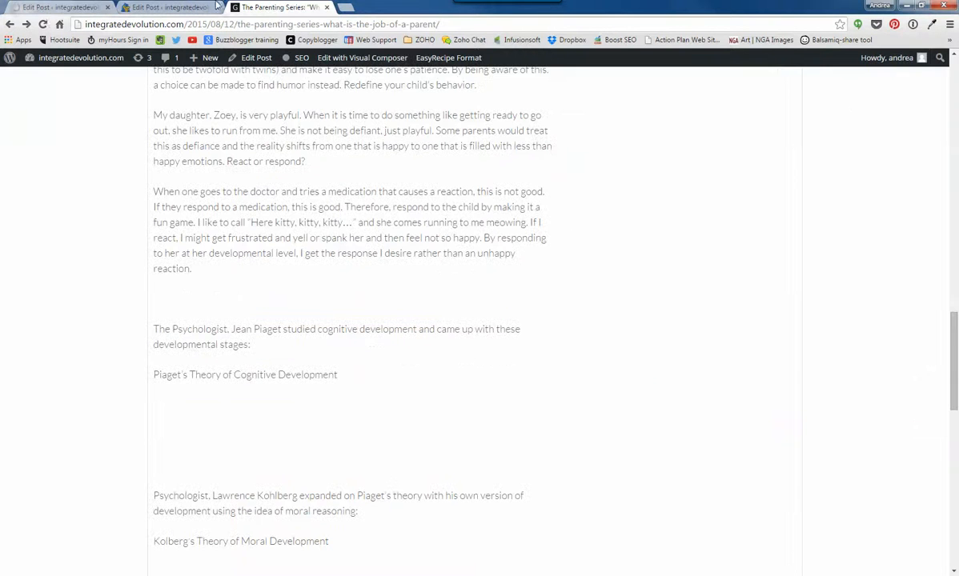
pyautogui.click(43, 24)
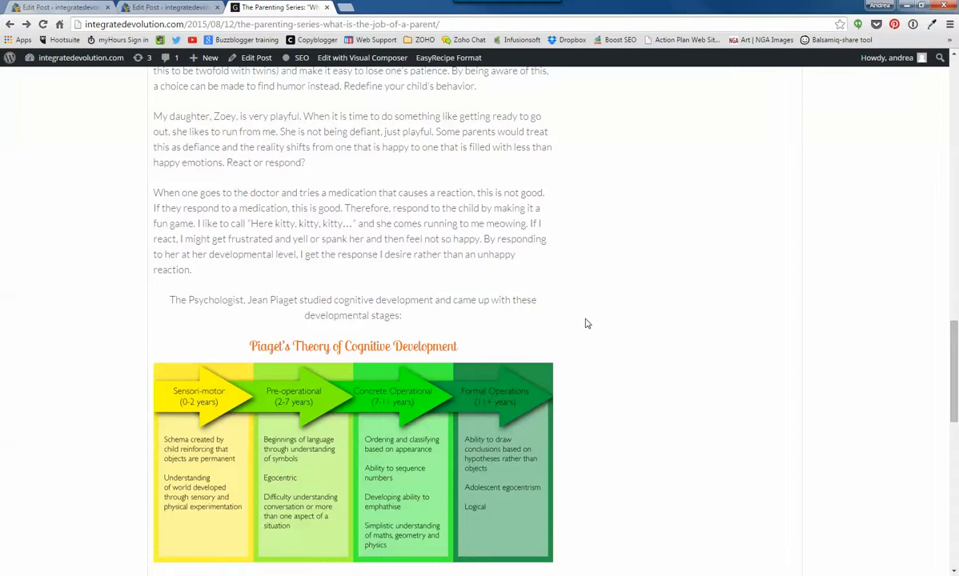
# - Compare the styling of the “Piaget’s Theory of Cognitive Development” heading on the published page with its appearance in the post editor
pyautogui.scroll(-1, 586, 323)
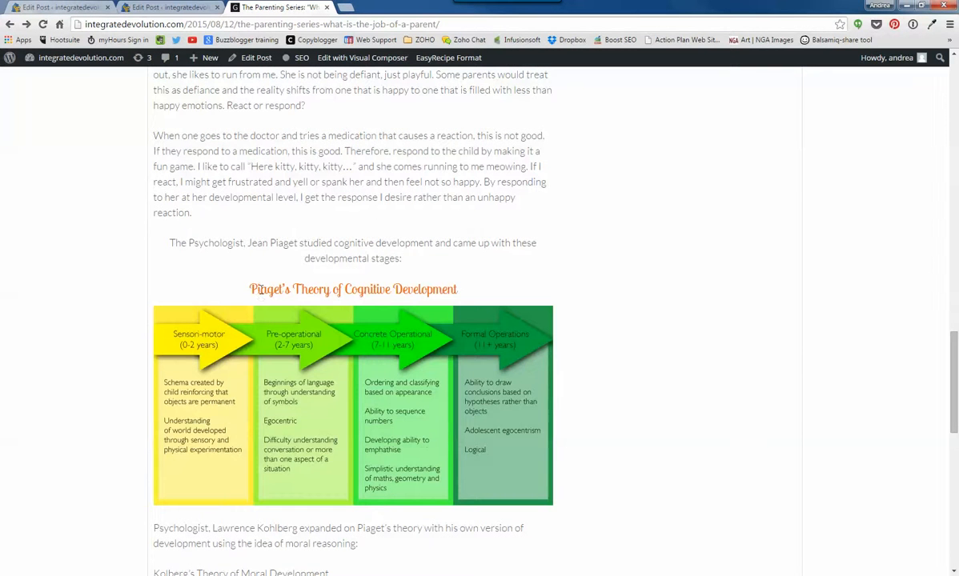
pyautogui.moveTo(249, 290); pyautogui.dragTo(462, 290)
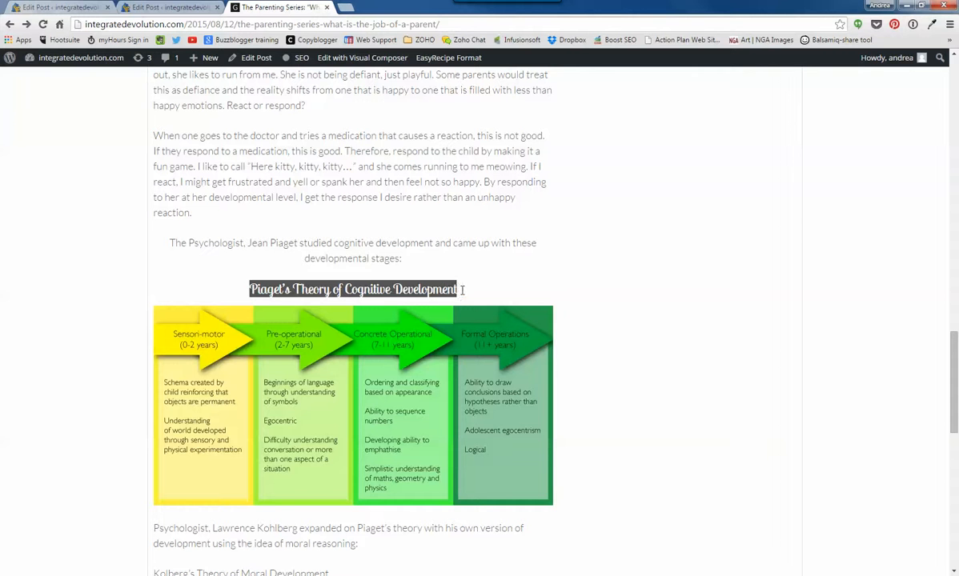
pyautogui.click(50, 8)
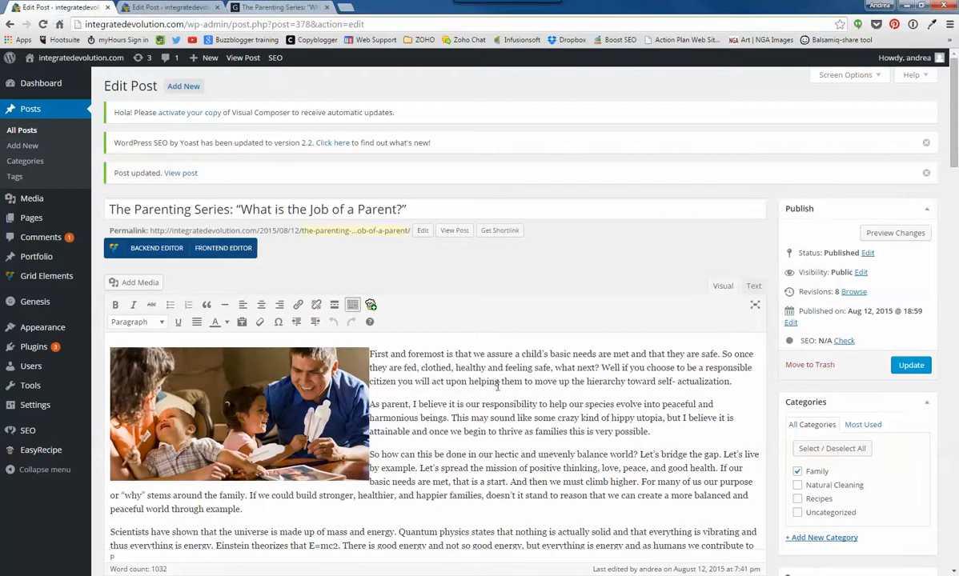
pyautogui.scroll(-12, 488, 408)
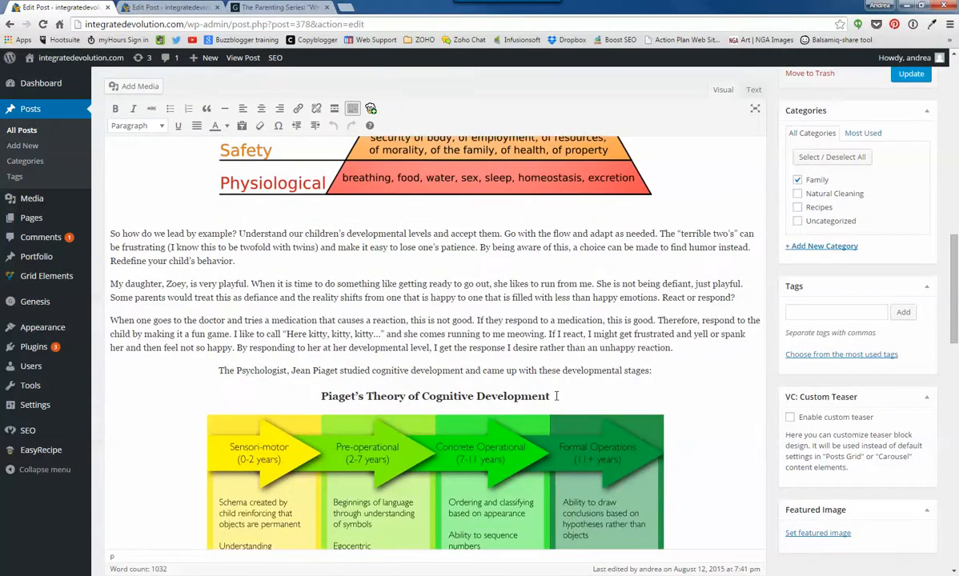
pyautogui.click(261, 6)
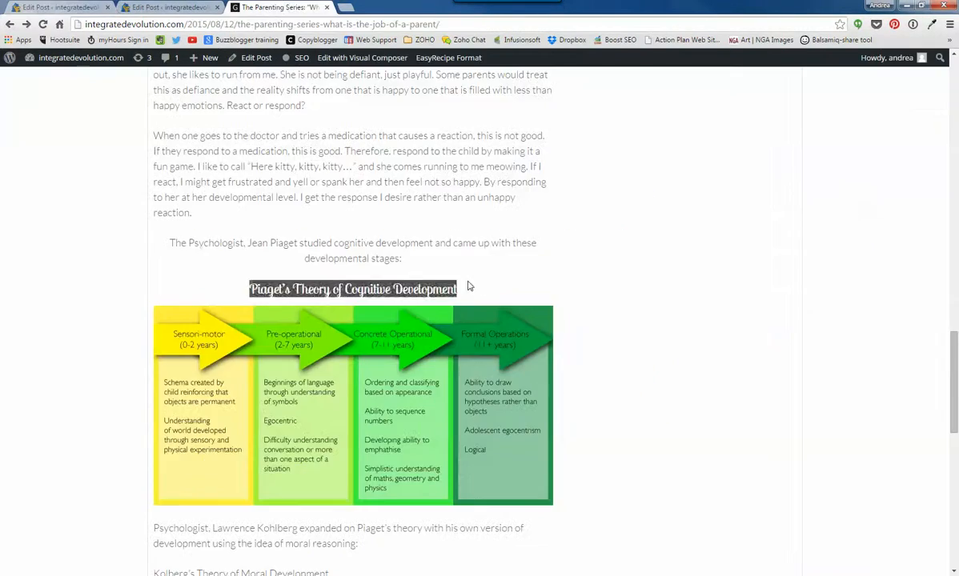